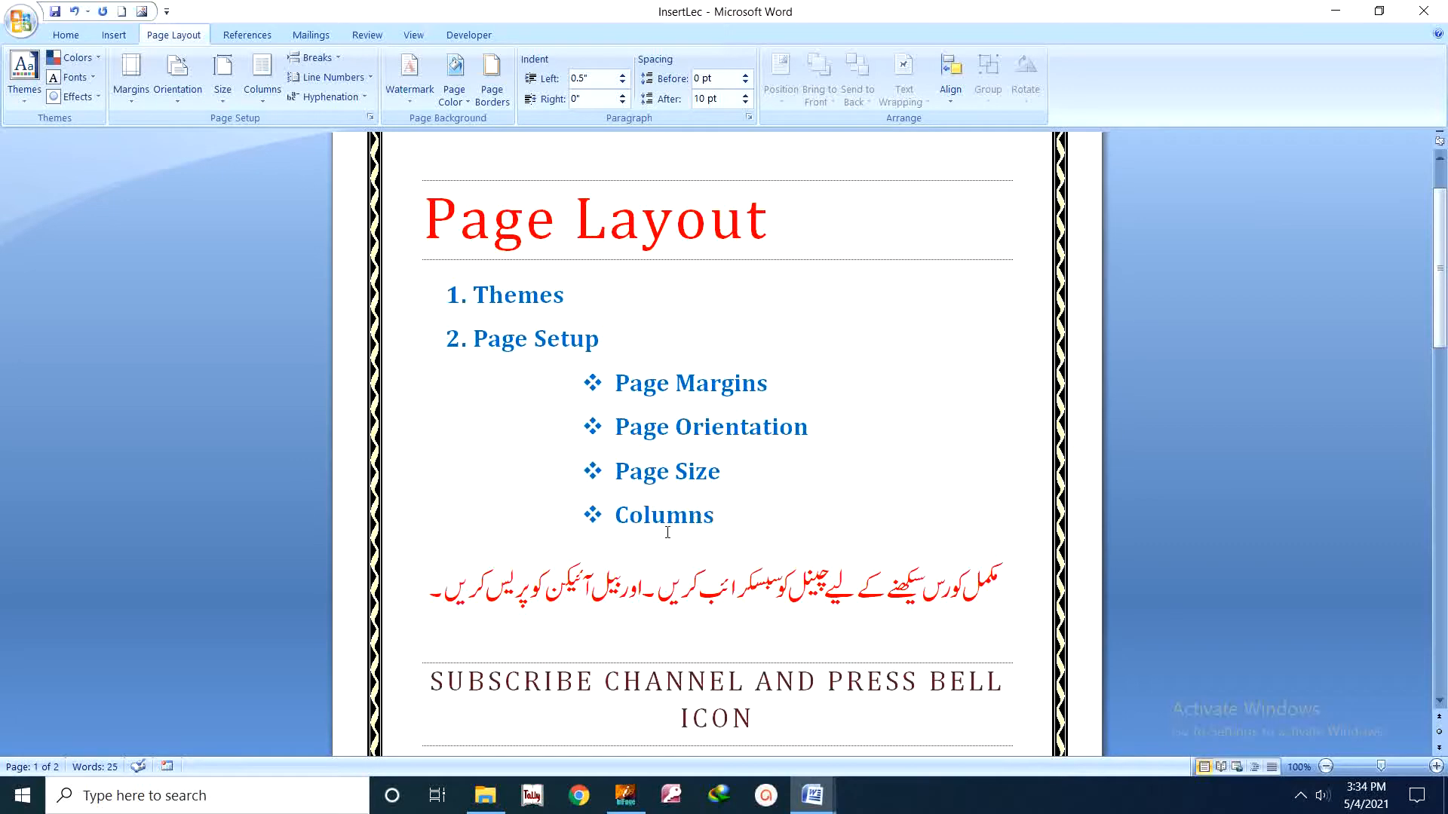
- Switch to the Chapter 6 document and show its page layout commands
click(809, 798)
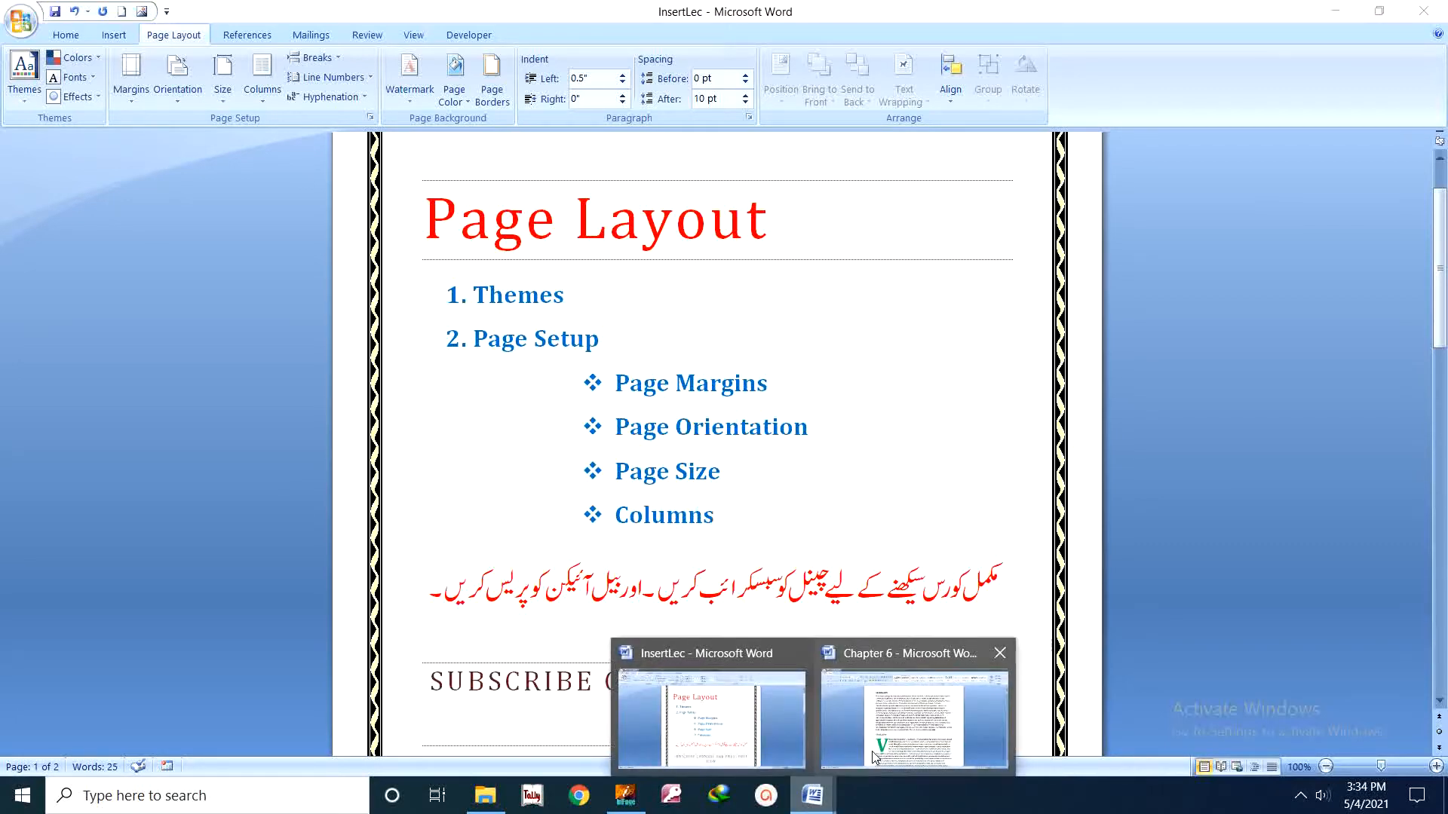
click(914, 716)
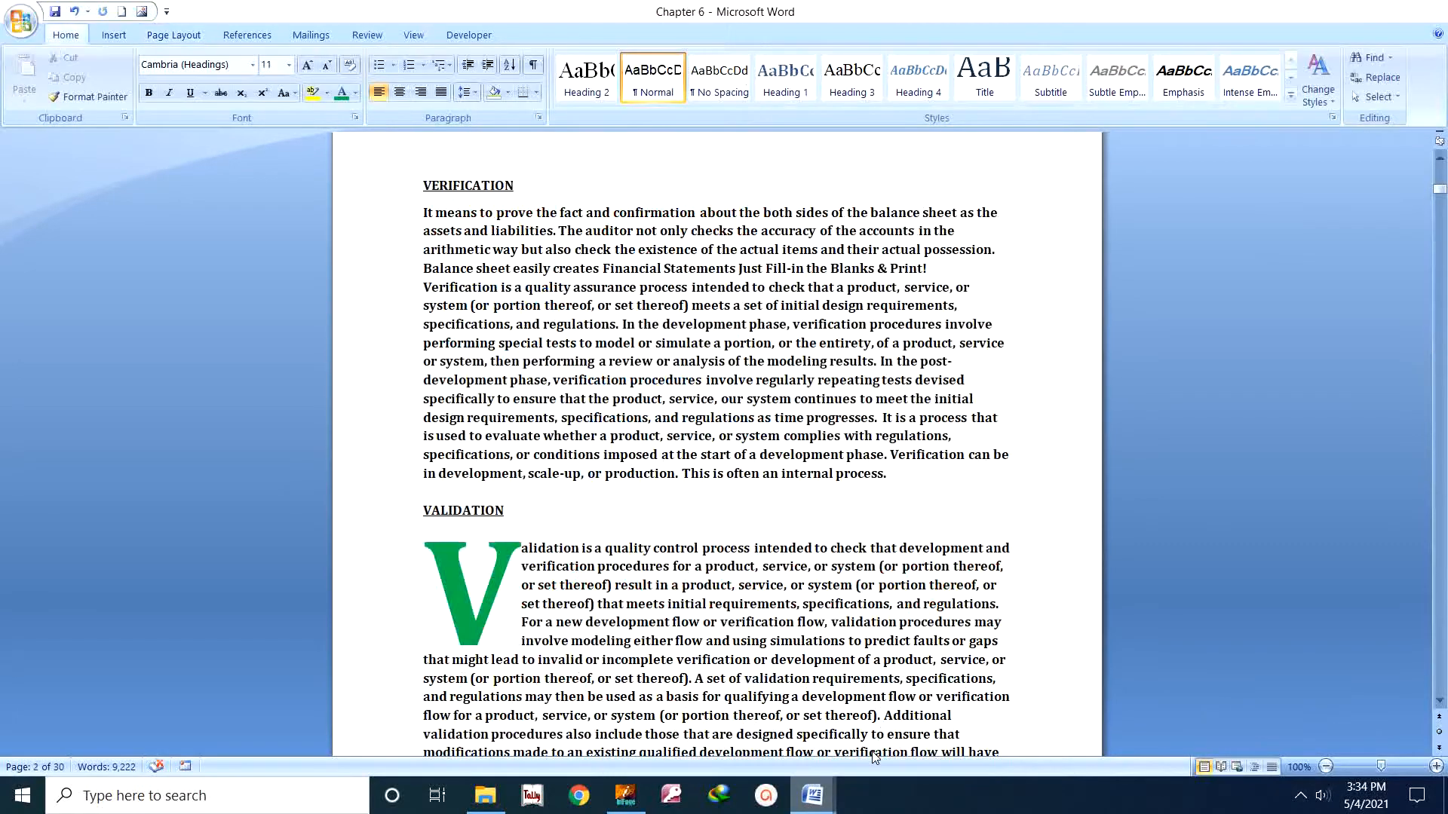
click(173, 34)
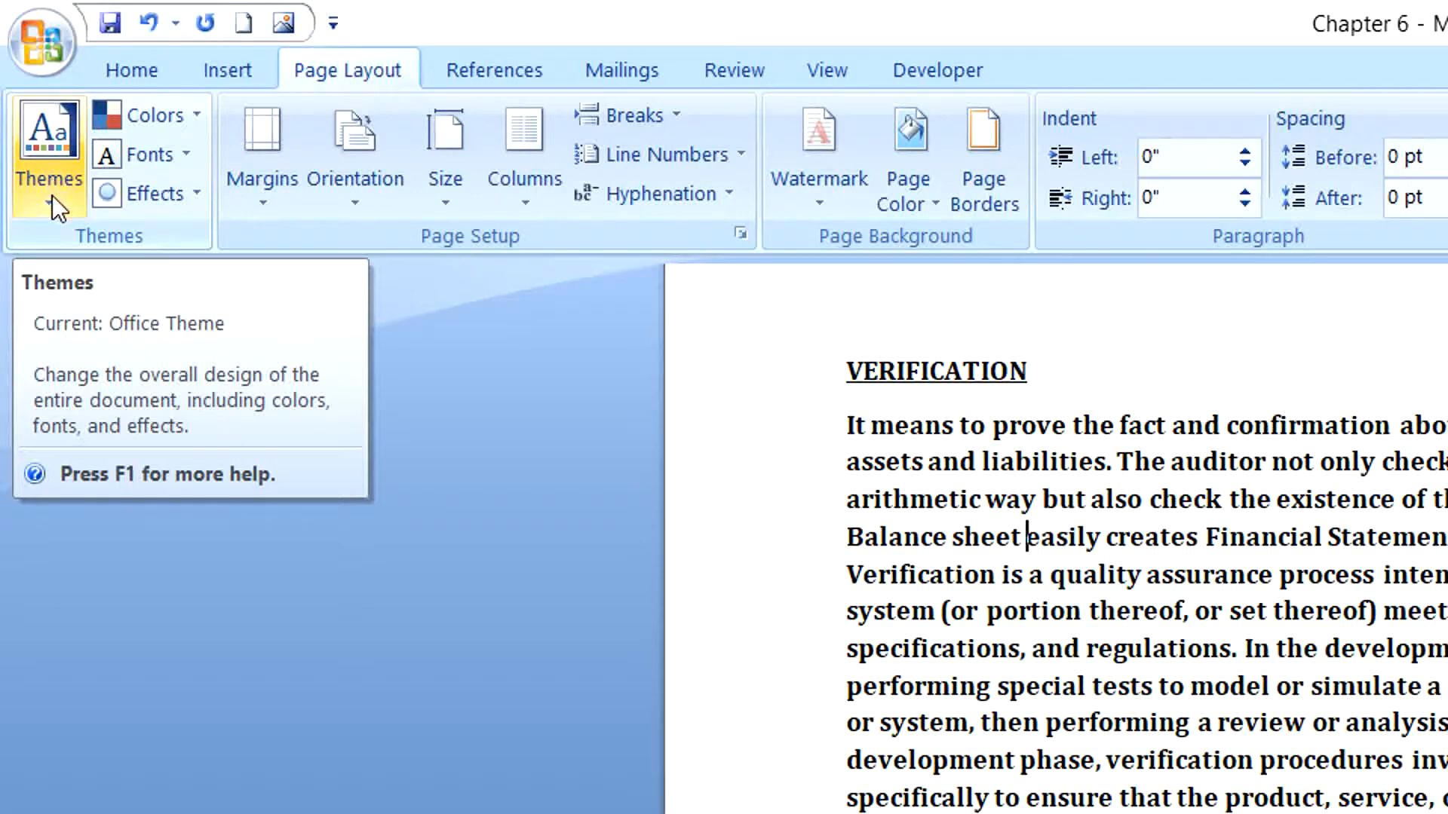
- Review the built-in document themes and the built-in theme effects
click(52, 196)
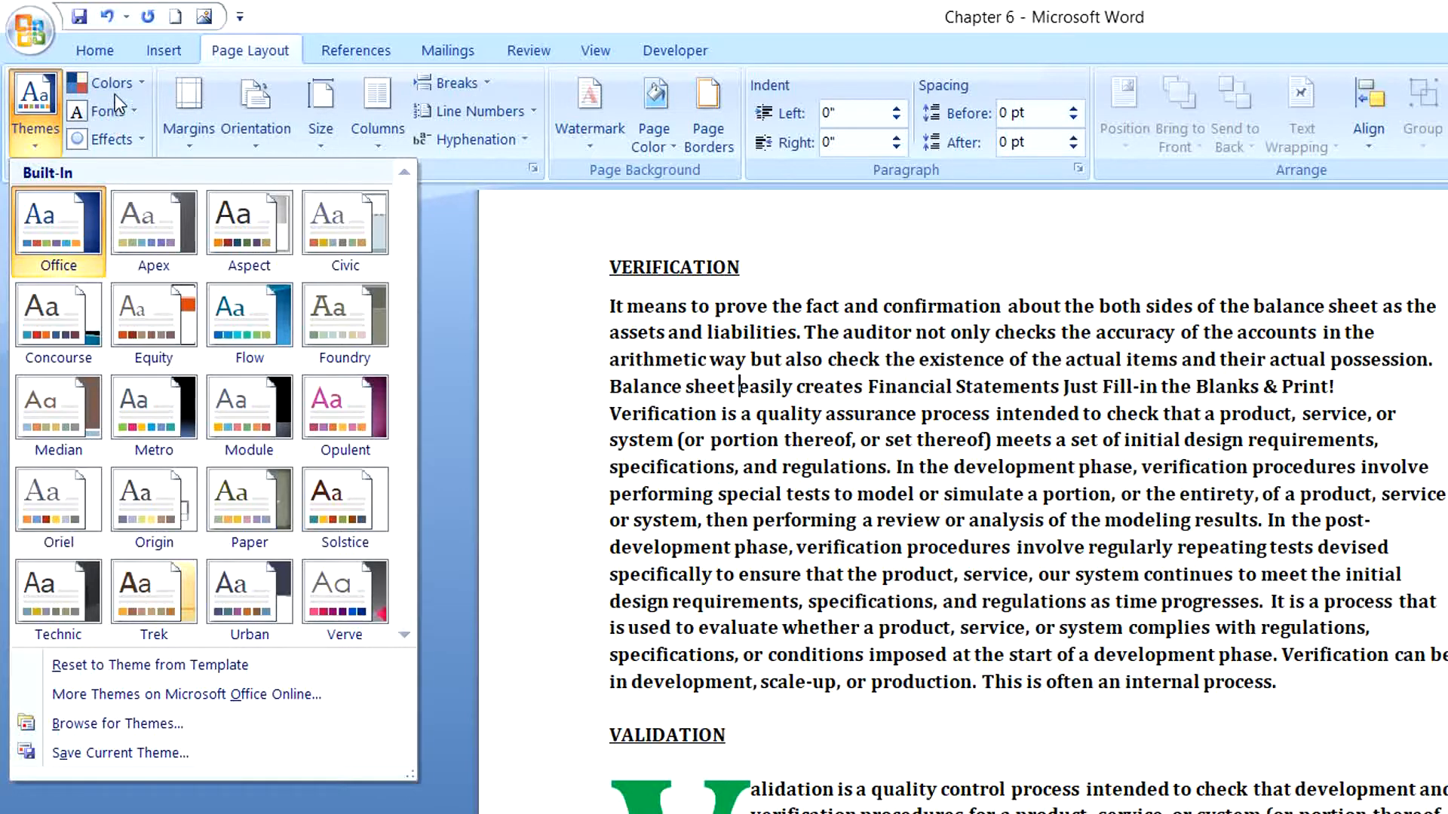
click(137, 139)
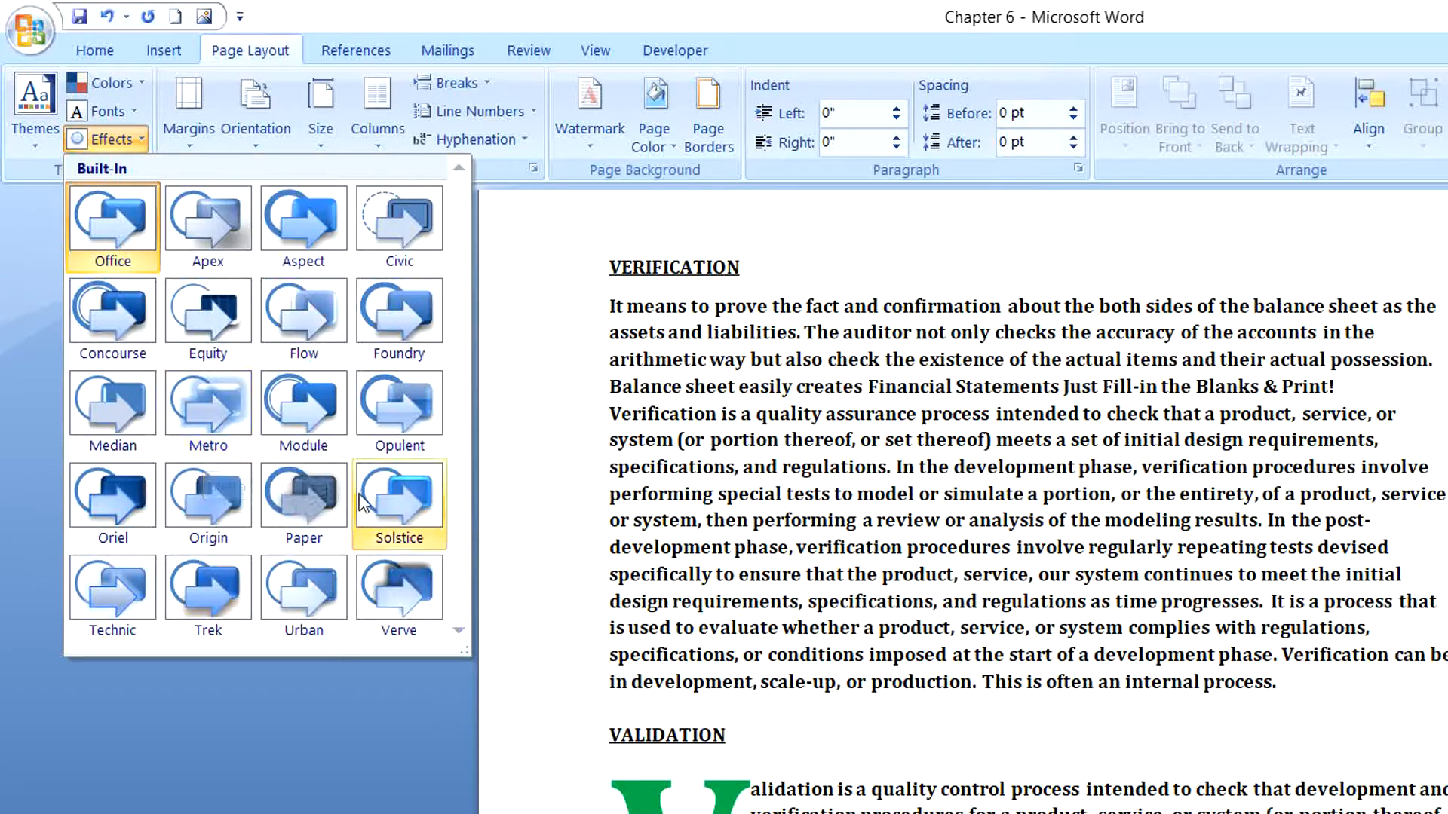
click(656, 410)
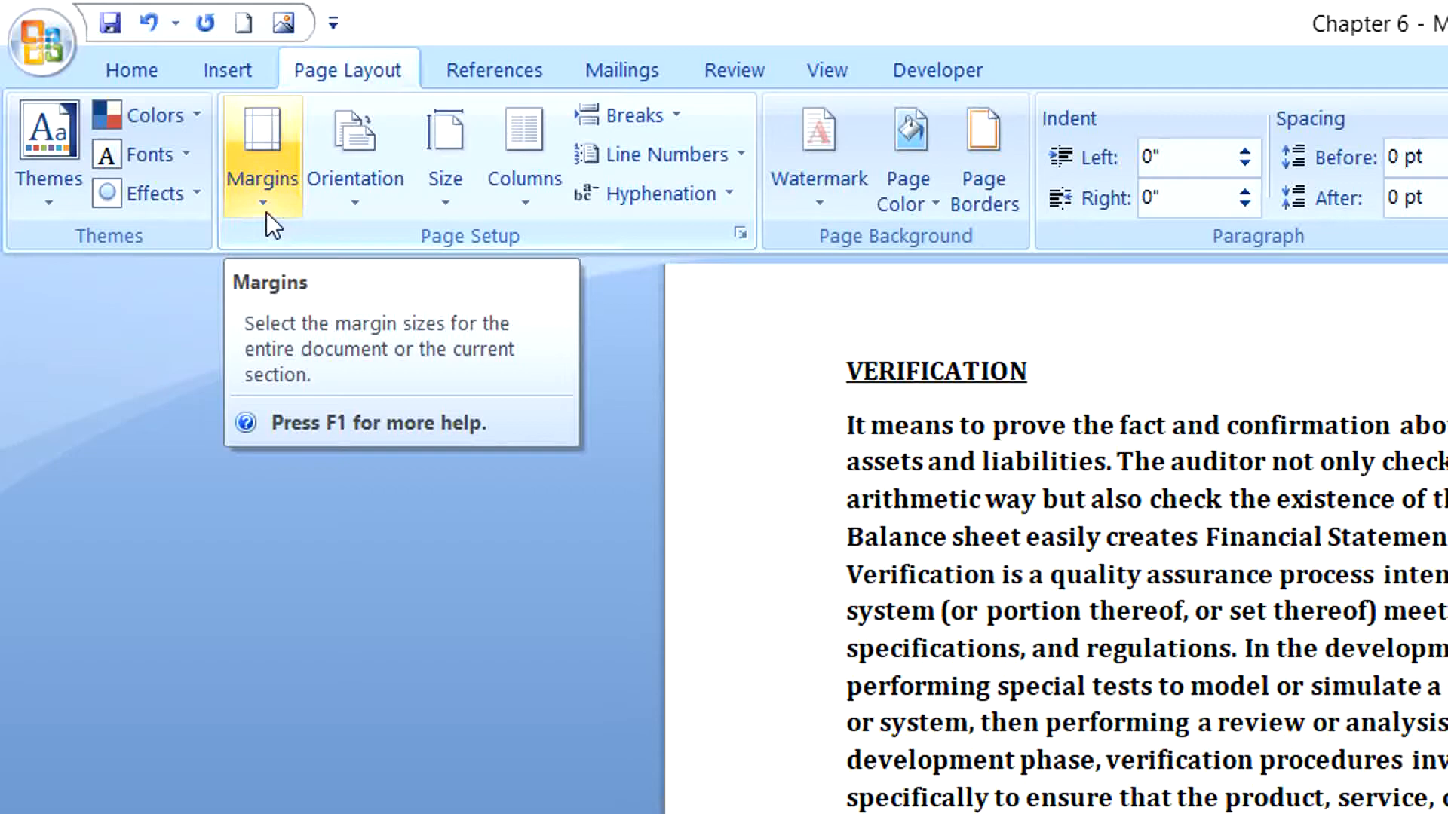
- Open the custom margin settings, try Landscape orientation there and return it to Portrait
click(263, 194)
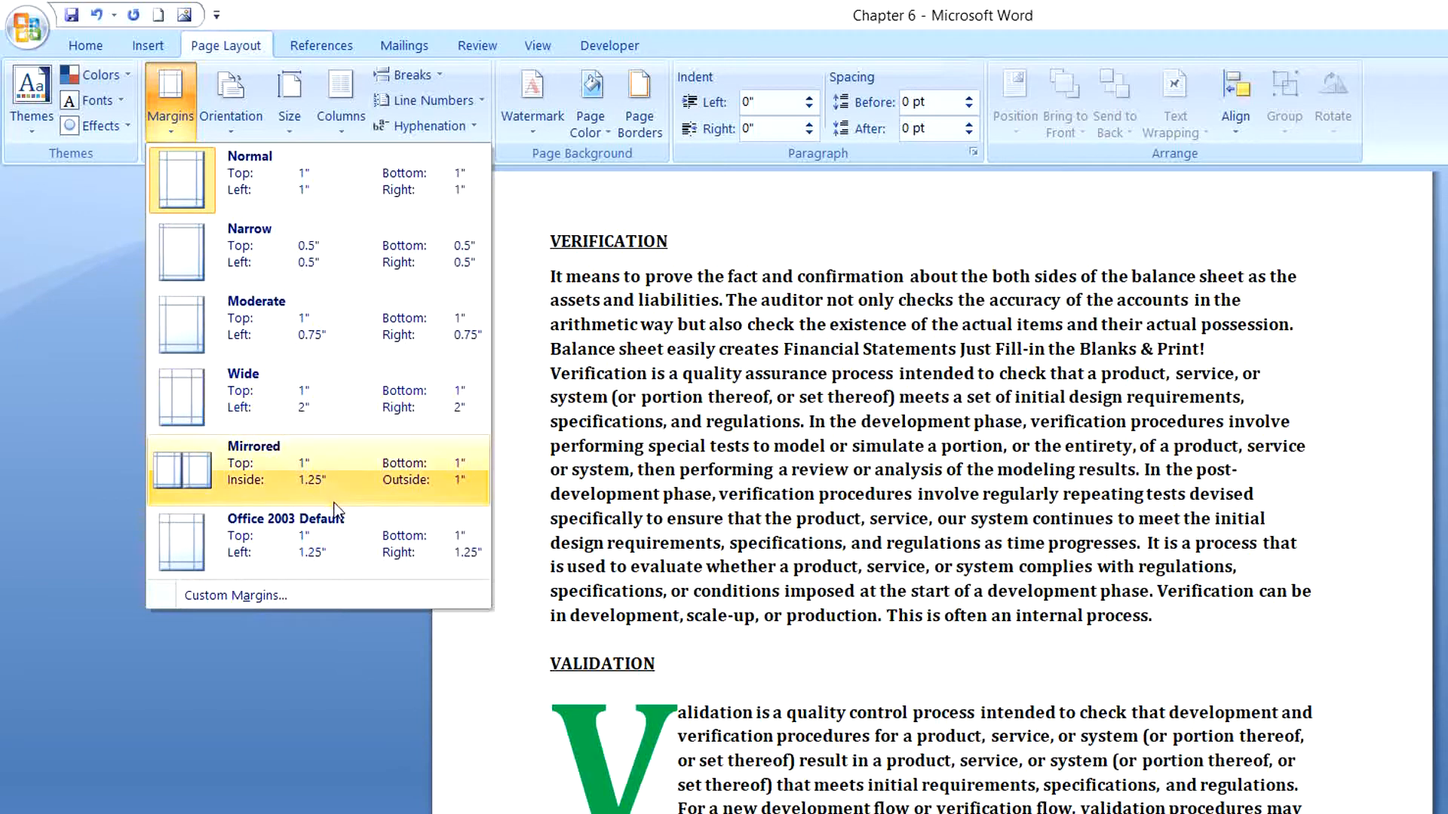
click(247, 596)
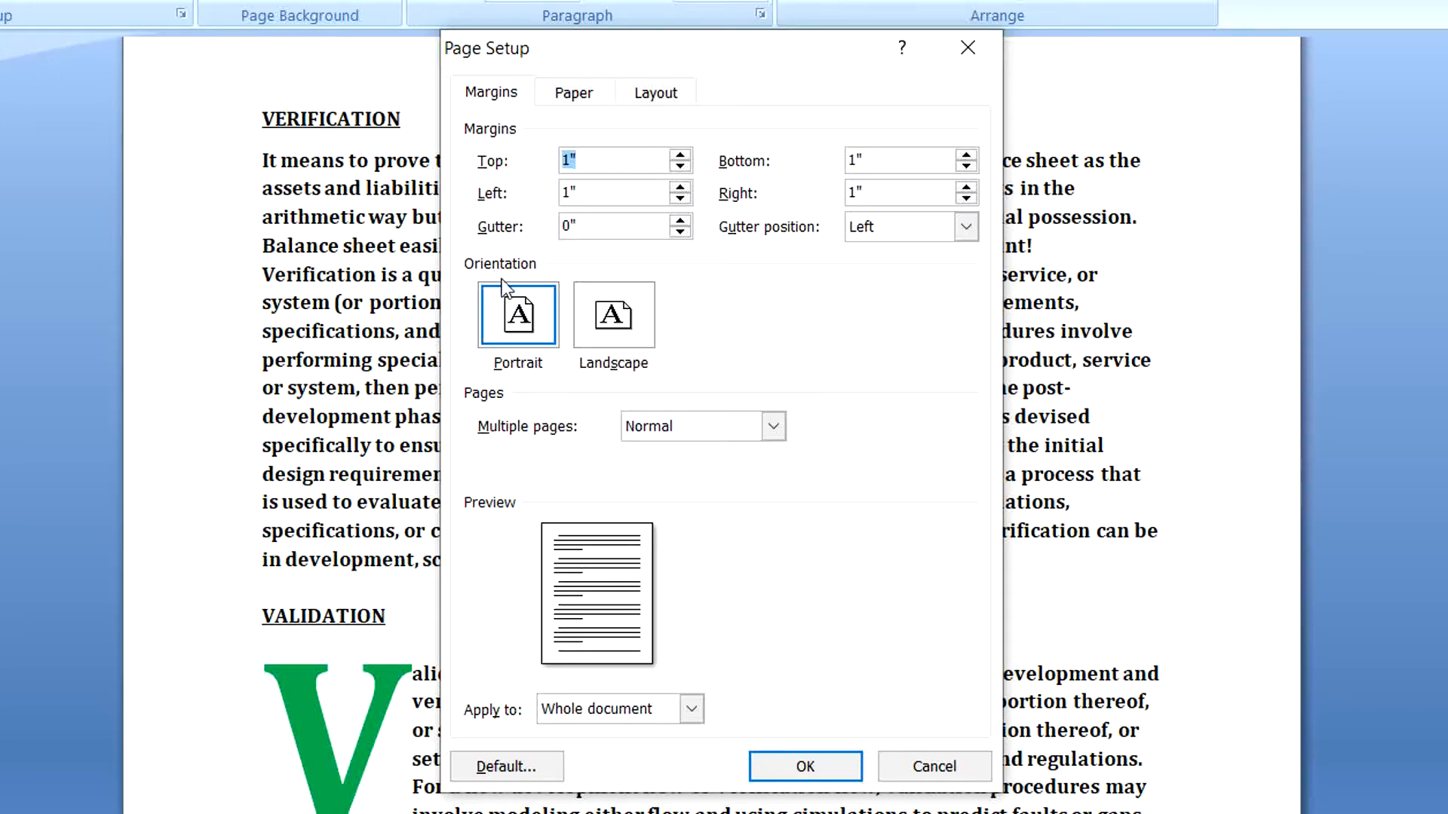
click(604, 322)
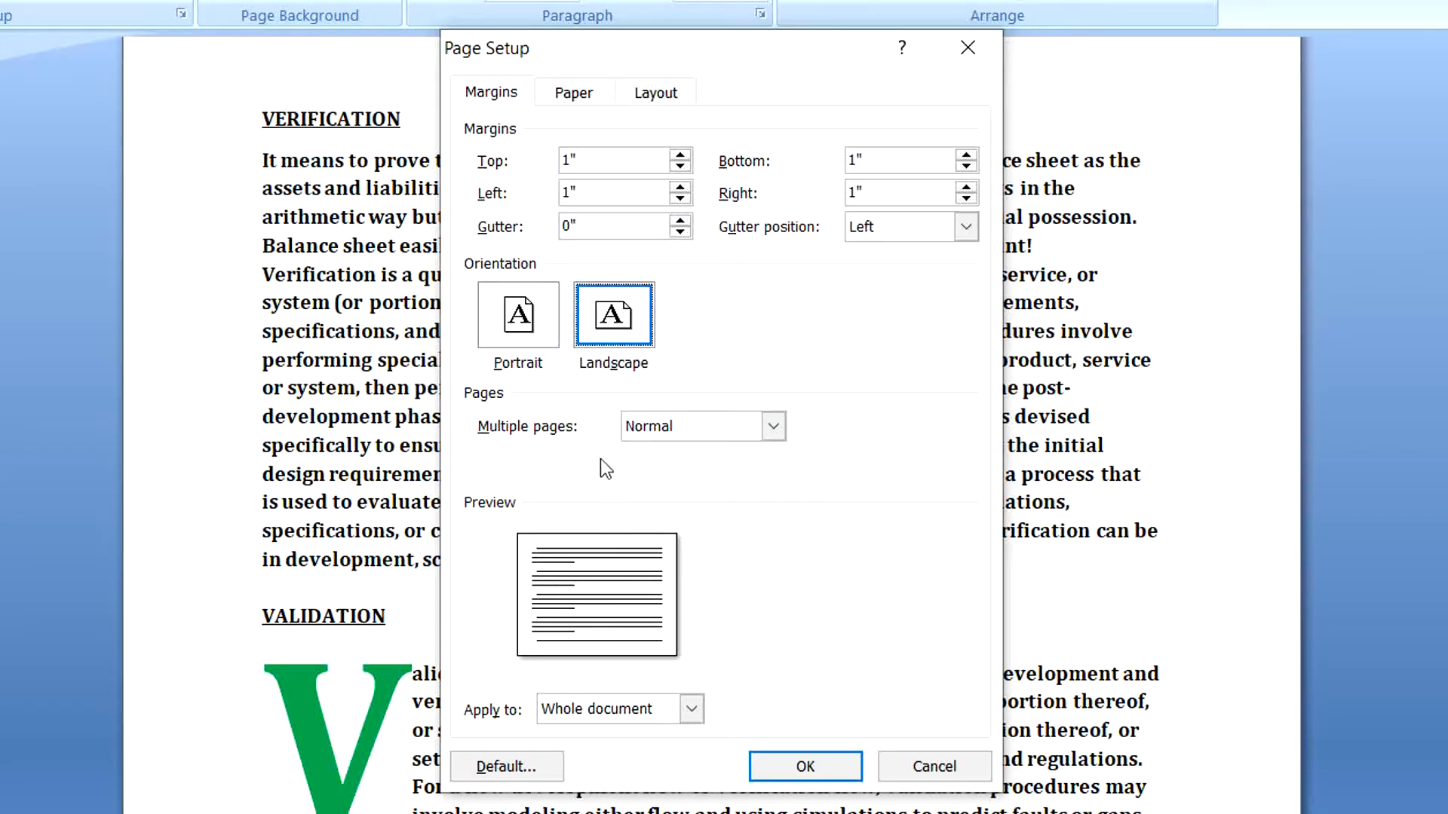
click(519, 336)
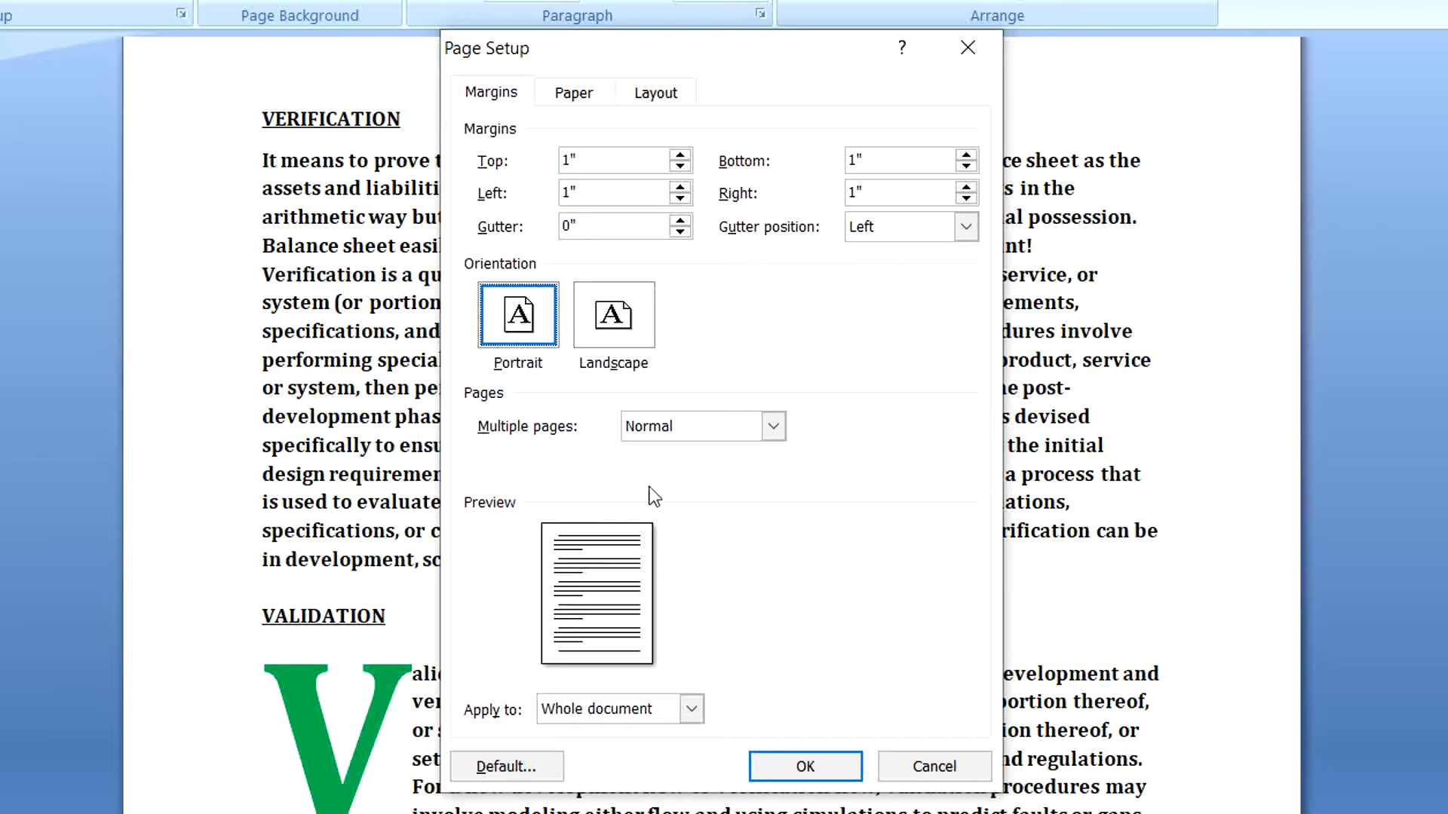
- Review the Multiple pages options and the Apply to choices for the page margins
click(774, 426)
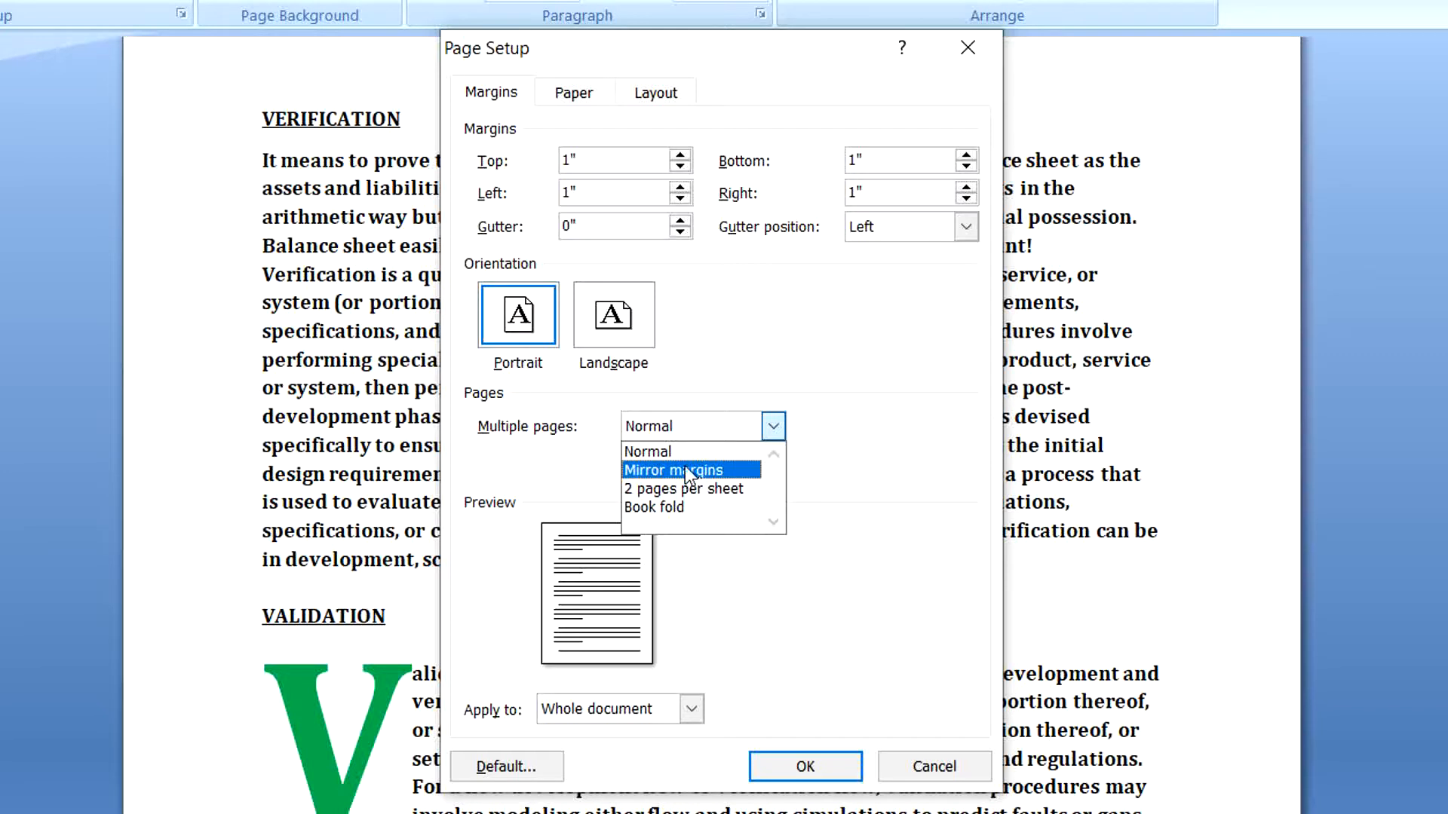
click(776, 436)
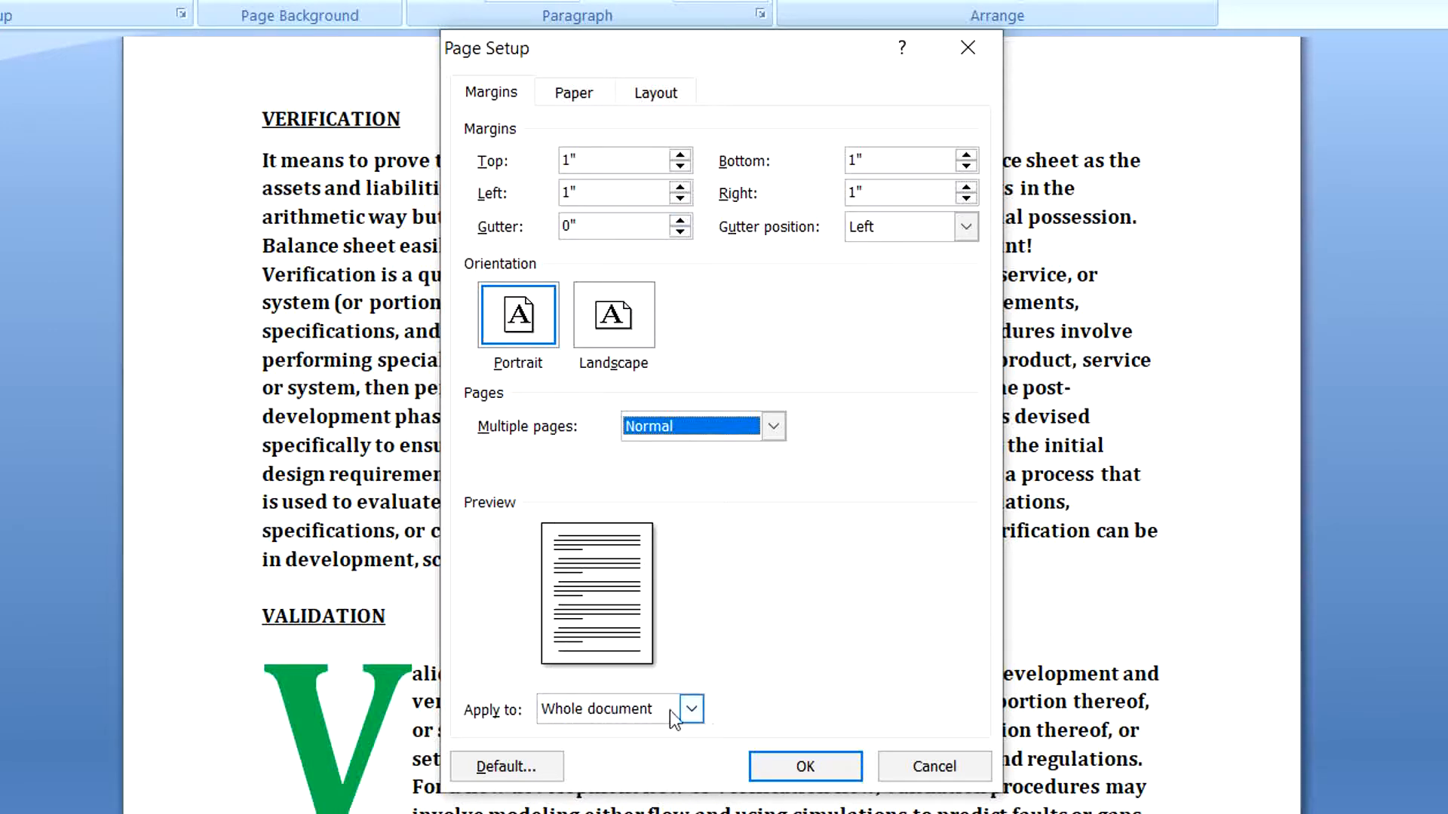
click(695, 709)
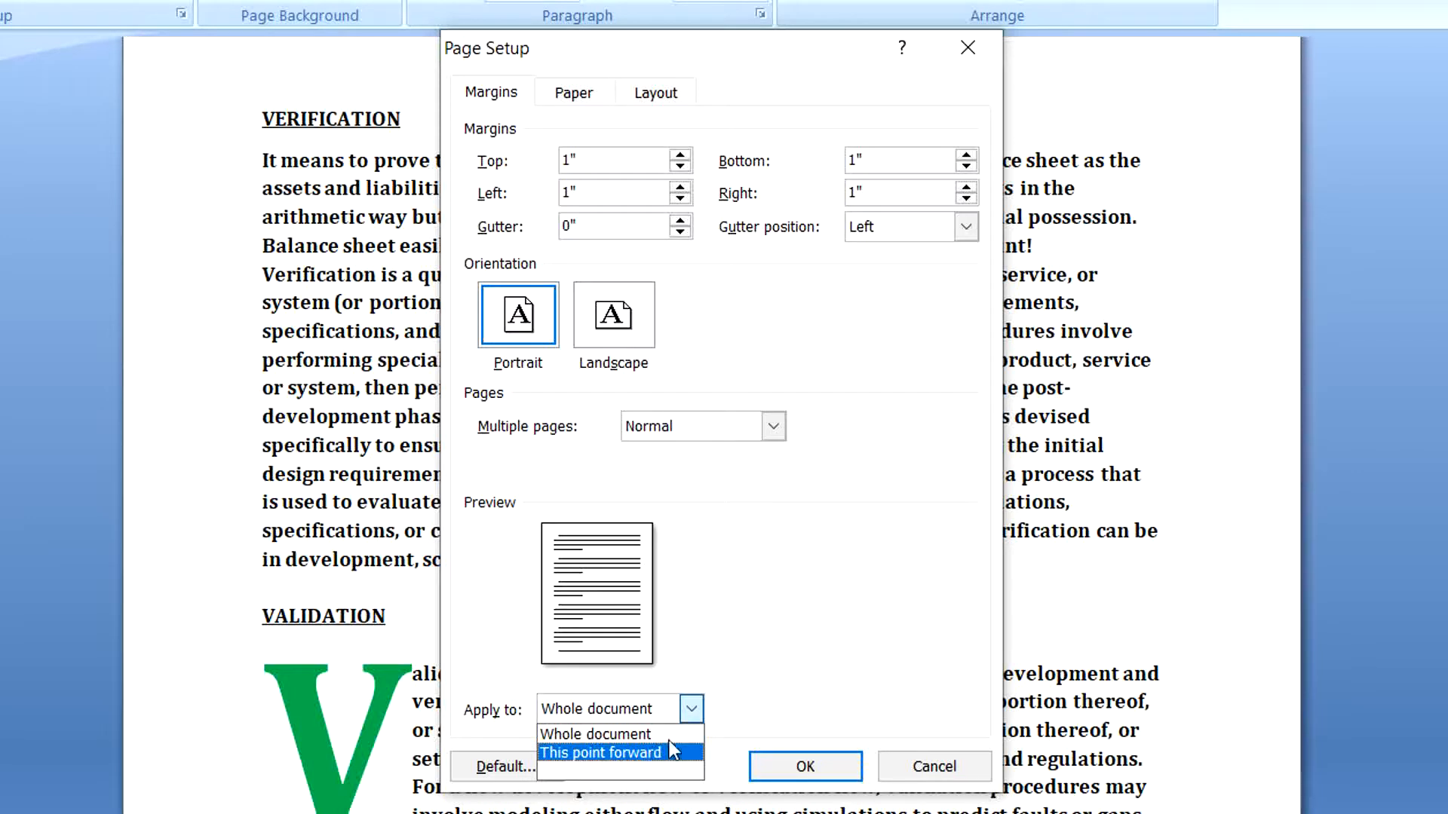
click(692, 710)
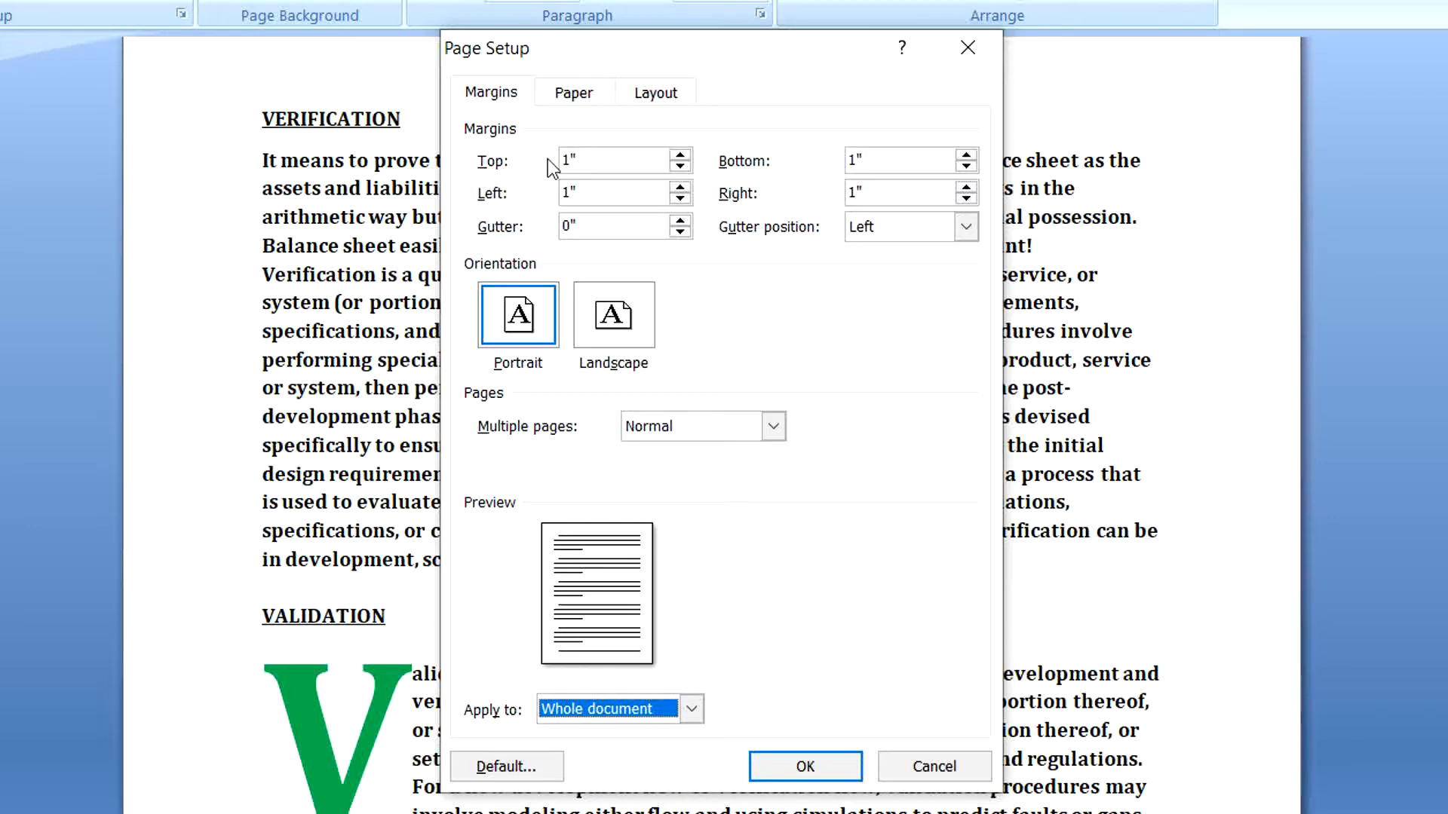
- Examine the paper sizes offered in the page setup, from Letter through to Custom size
click(576, 92)
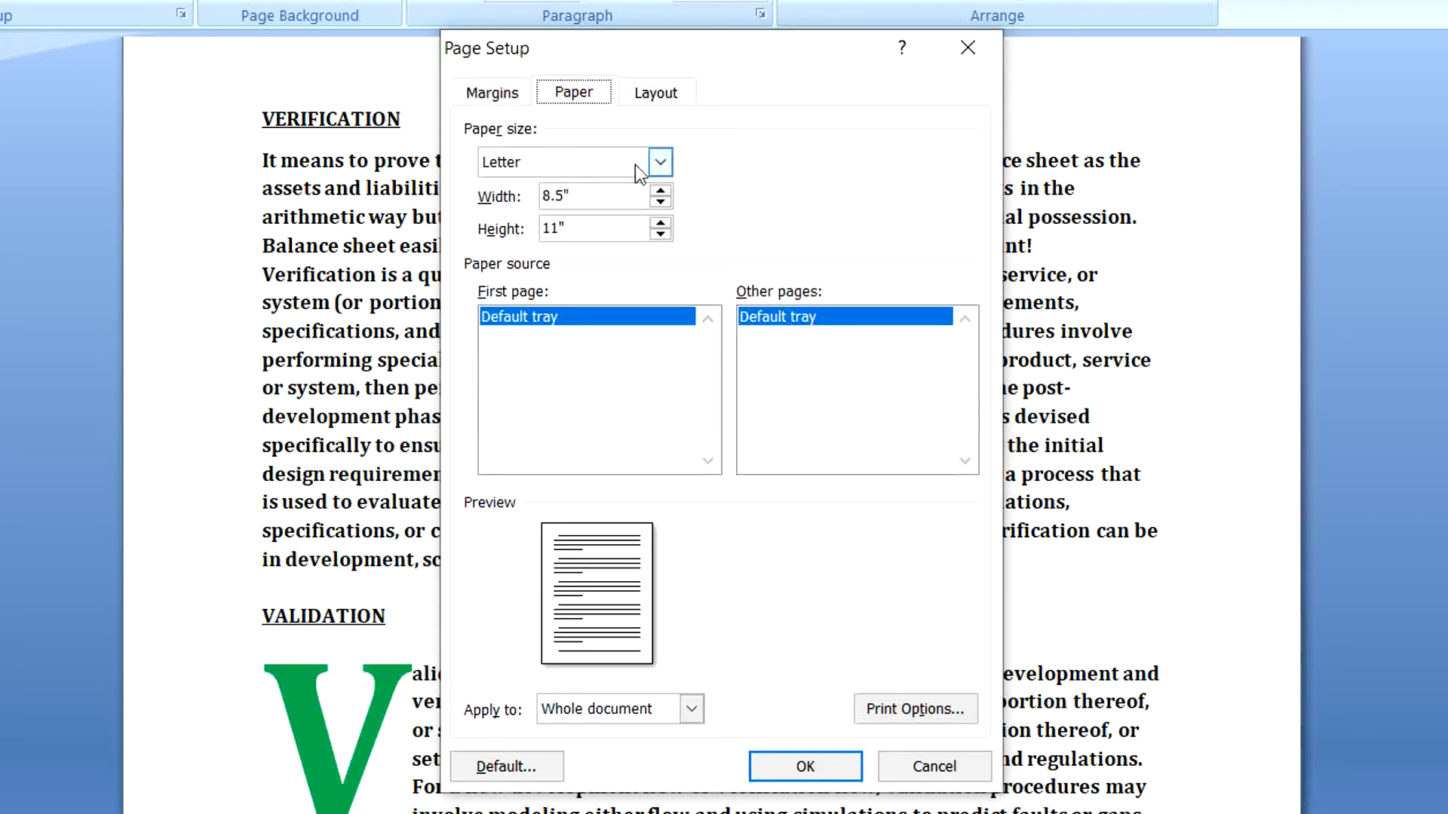
click(662, 163)
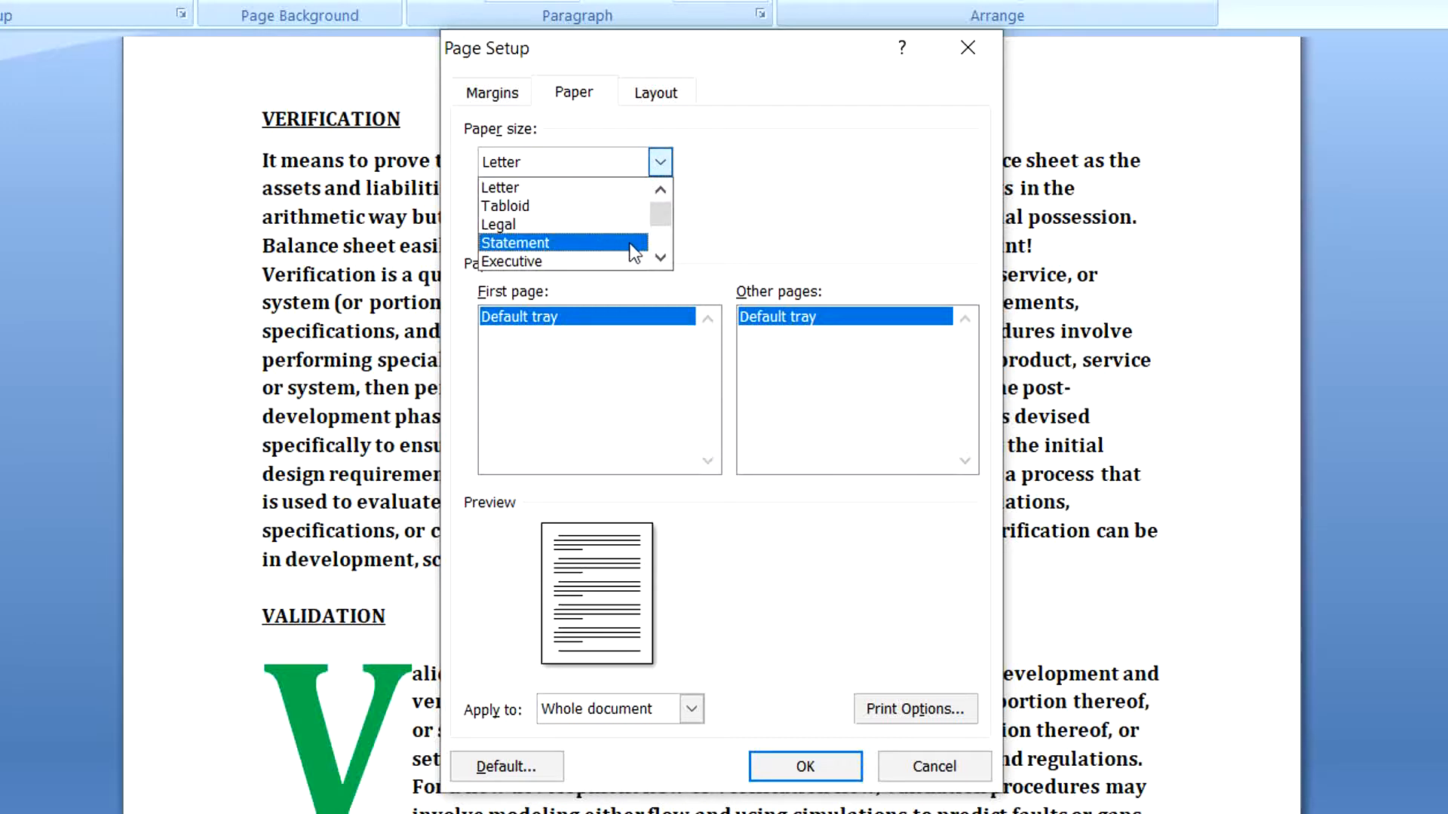
click(660, 257)
click(659, 257)
click(660, 257)
click(660, 257)
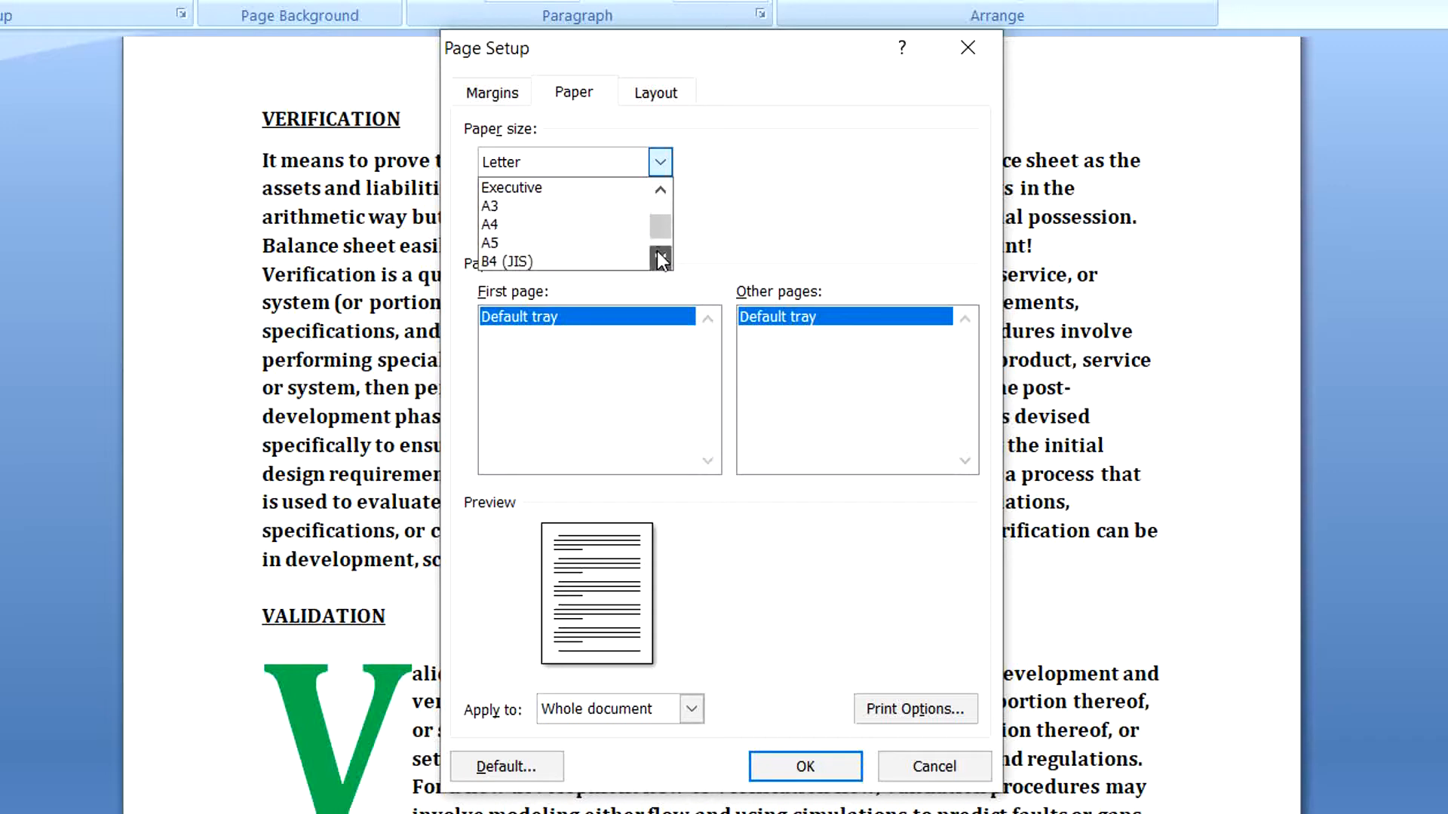
click(661, 258)
click(660, 258)
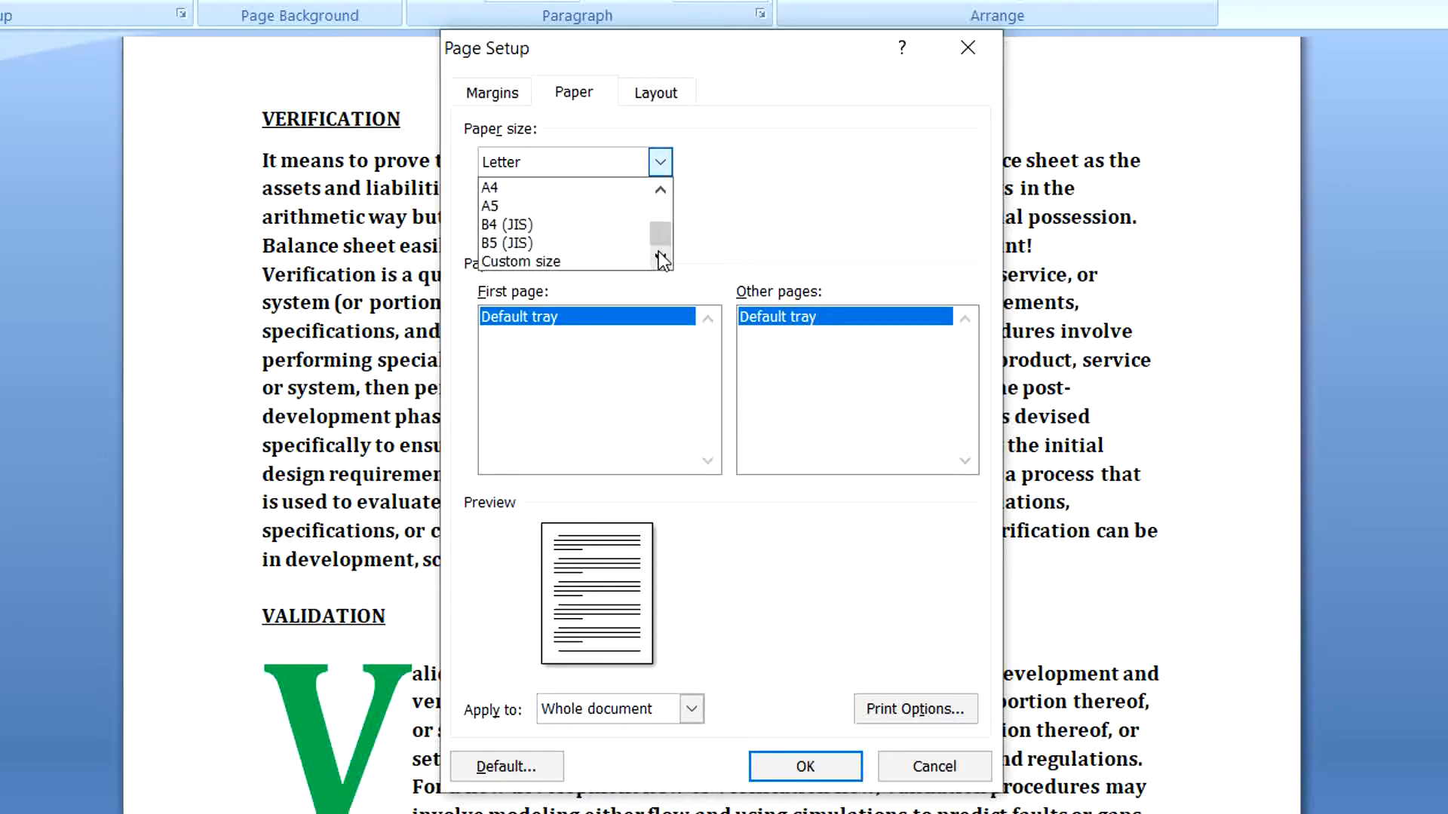
click(661, 188)
click(661, 188)
click(661, 188)
click(660, 188)
click(660, 188)
click(690, 199)
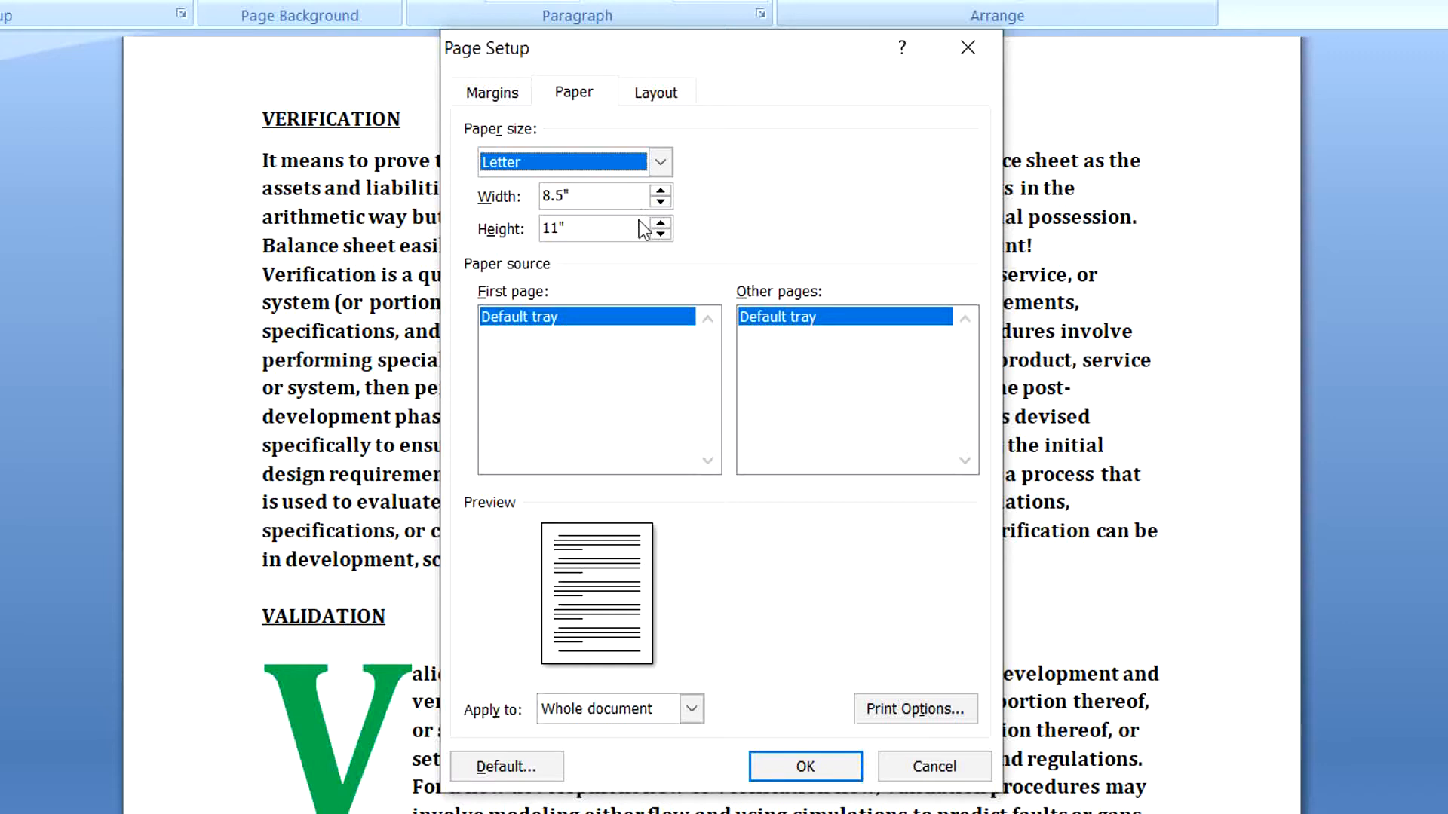
- Review the section start options in the page setup's layout settings
click(653, 95)
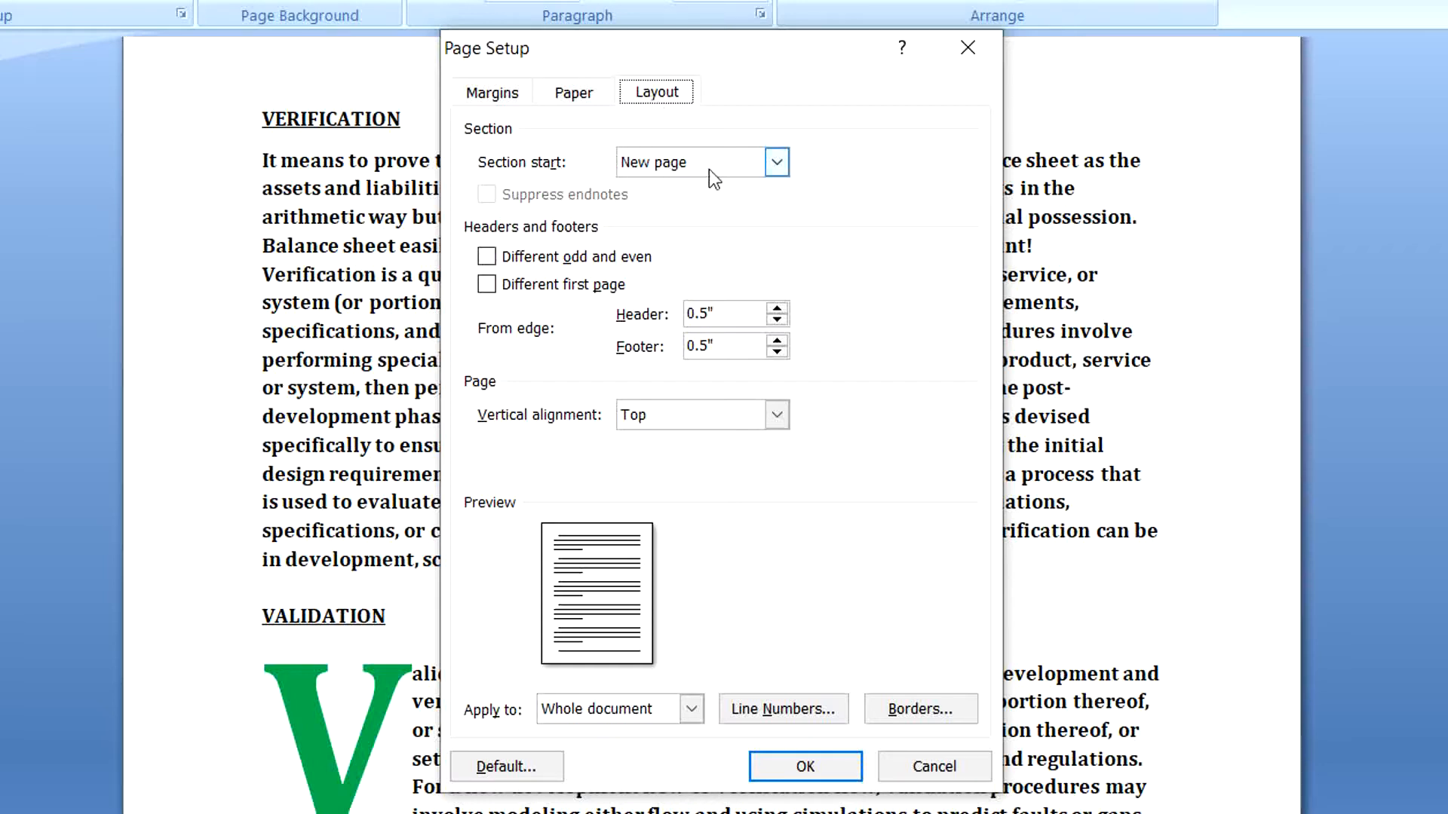
click(775, 163)
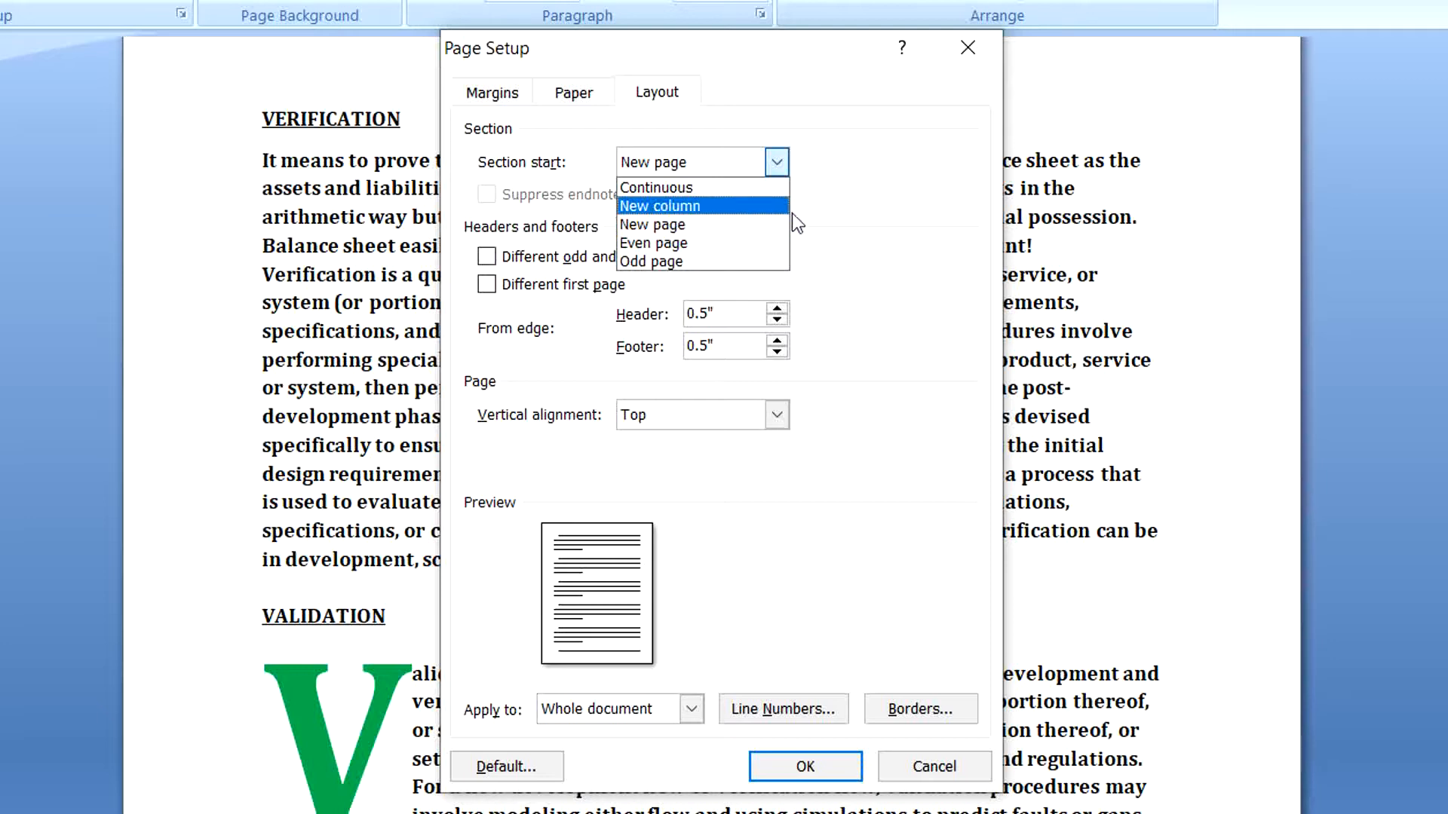
click(815, 205)
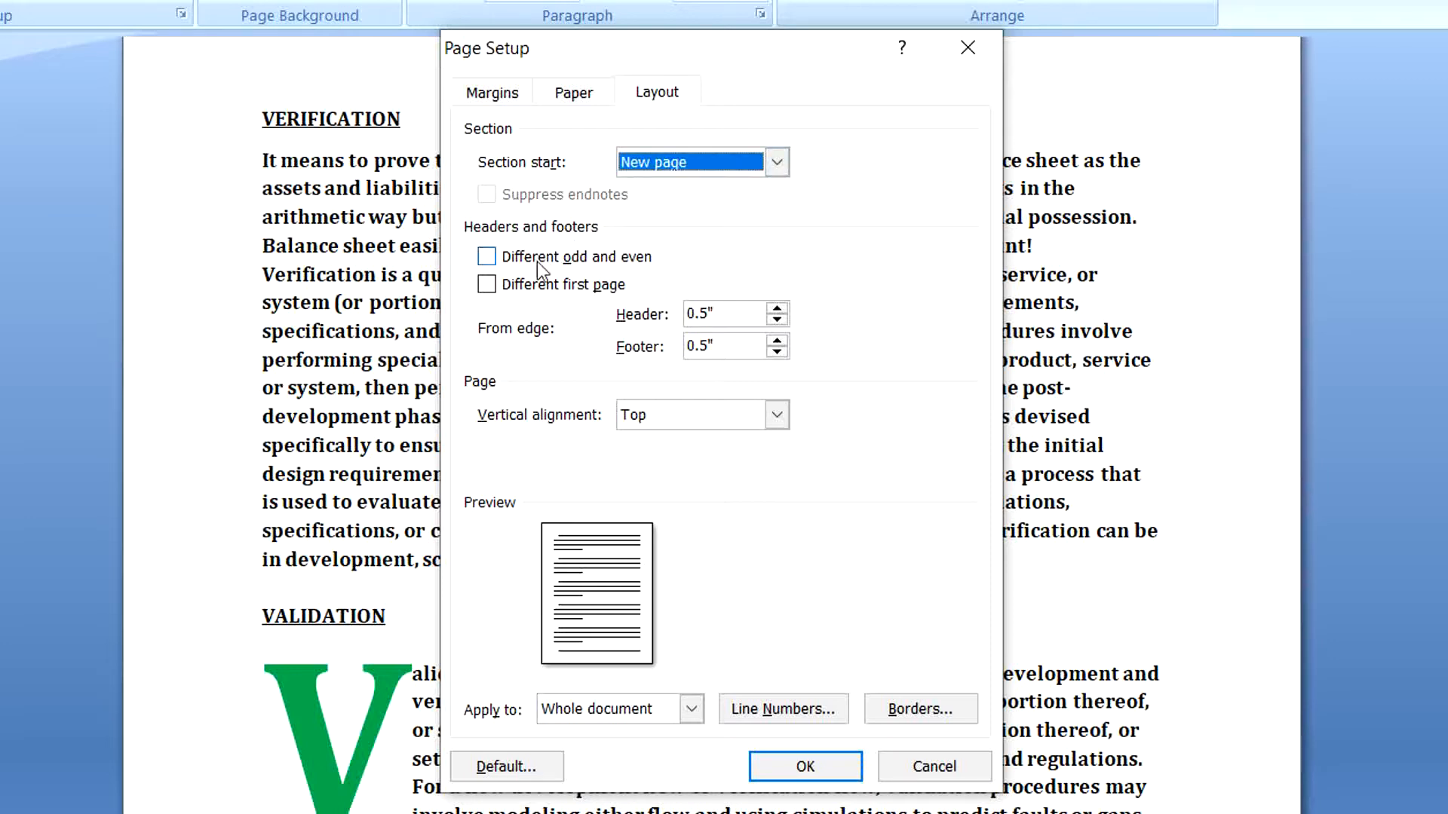
- Try the Different odd and even and Different first page header and footer options, and clear both again
click(487, 257)
key(Tab)
key(space)
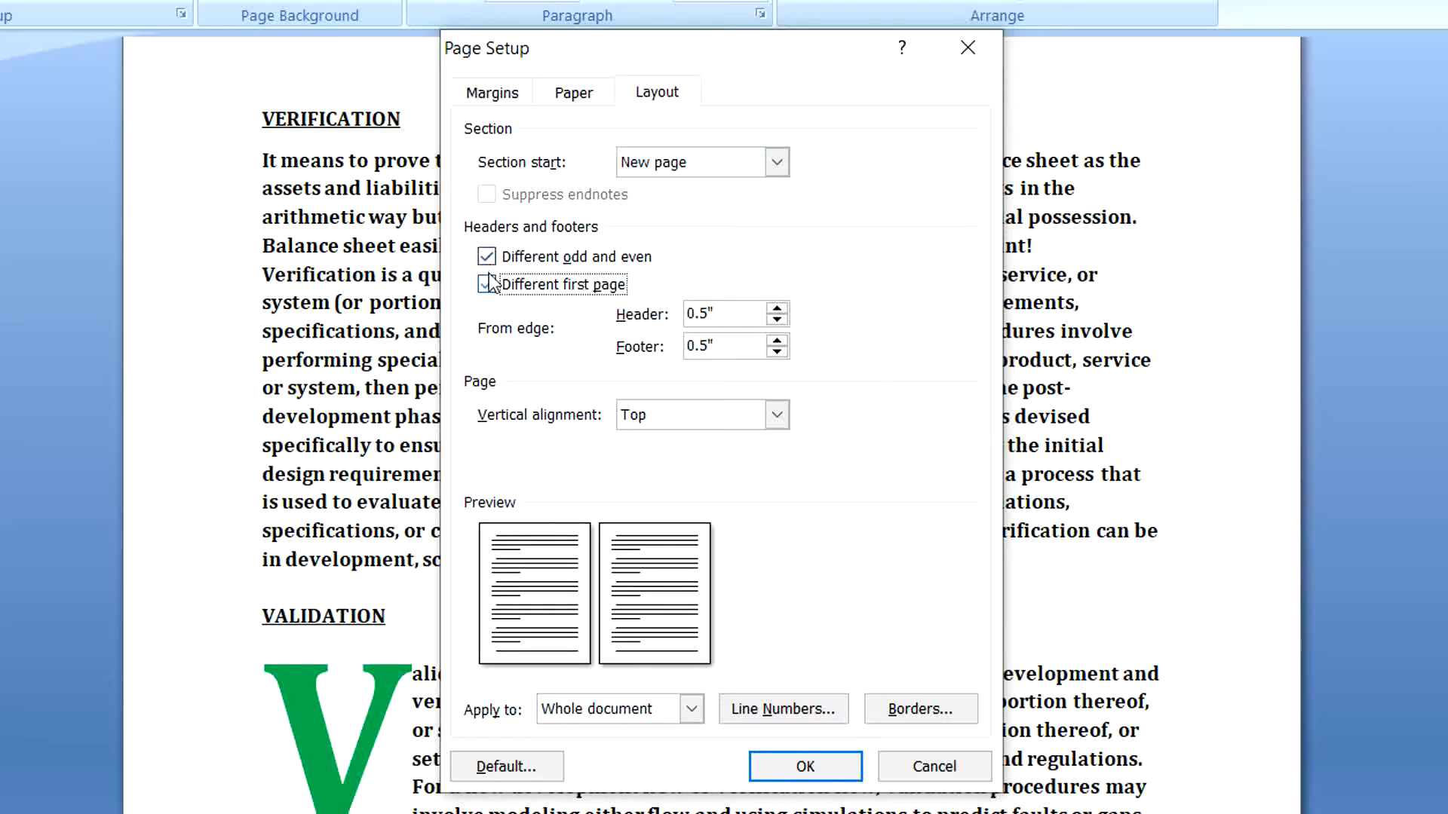
click(493, 259)
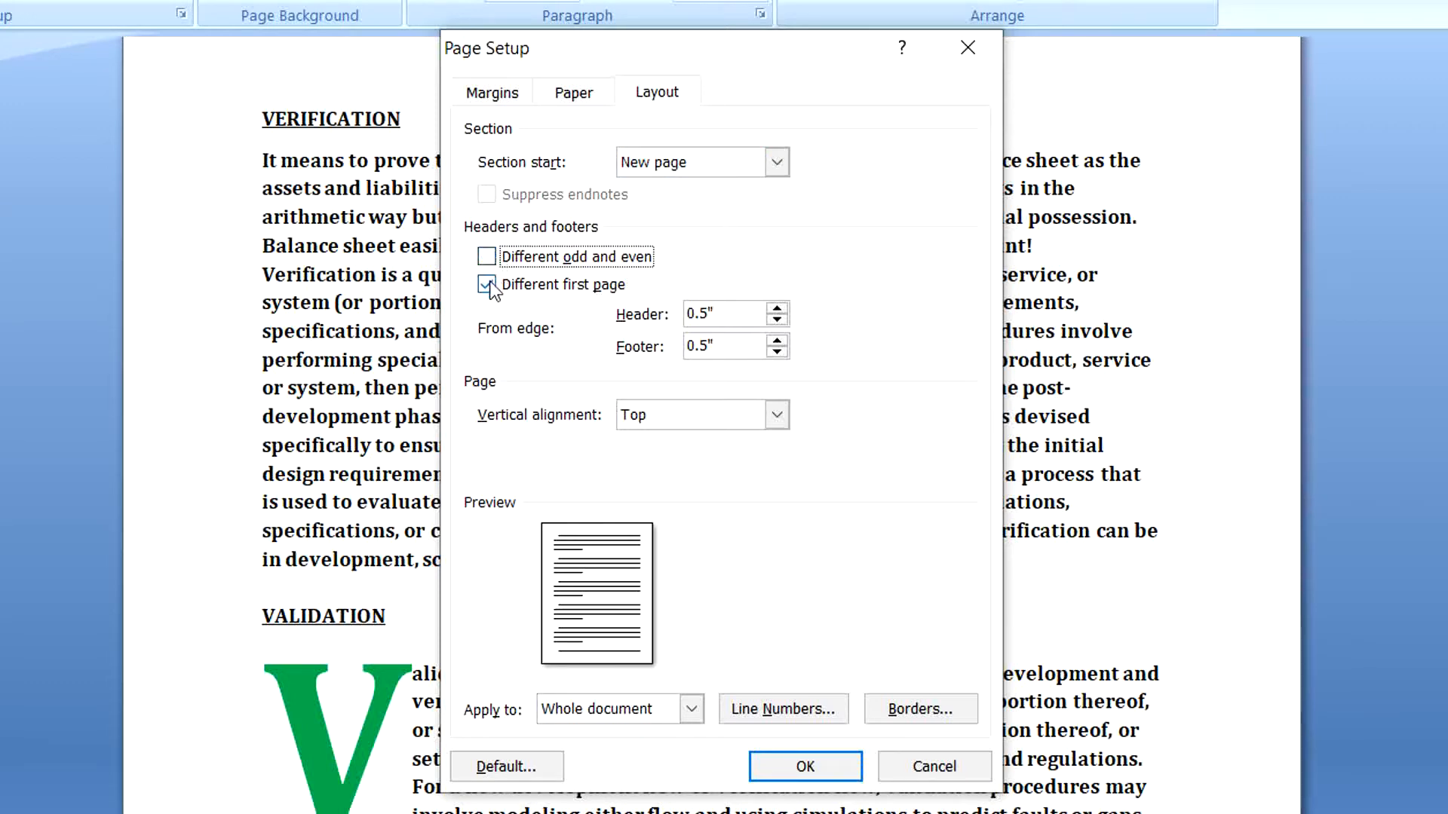
click(489, 285)
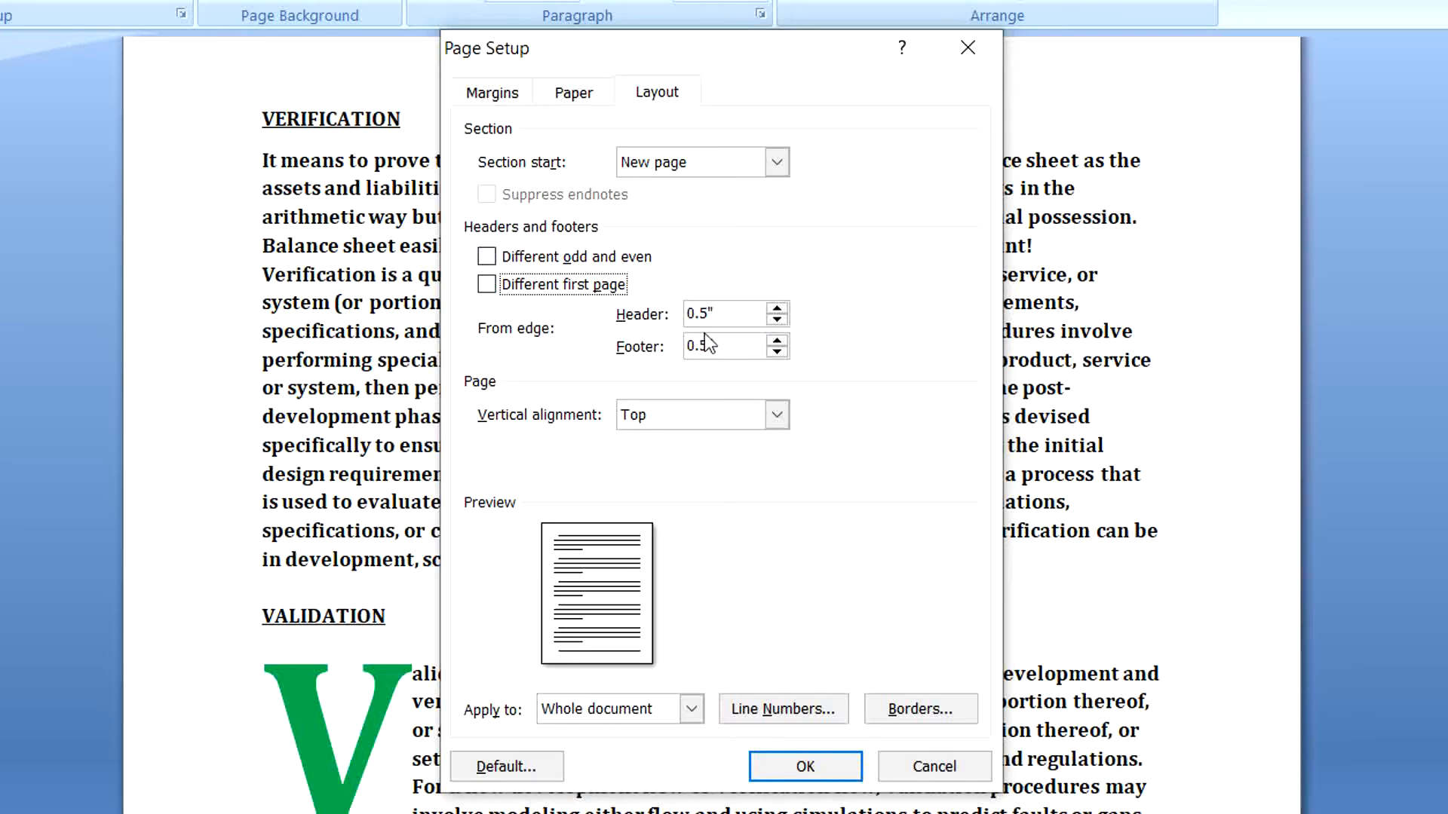
- Try a header distance of 1" from the edge for the whole document and discard the page setup changes
click(778, 310)
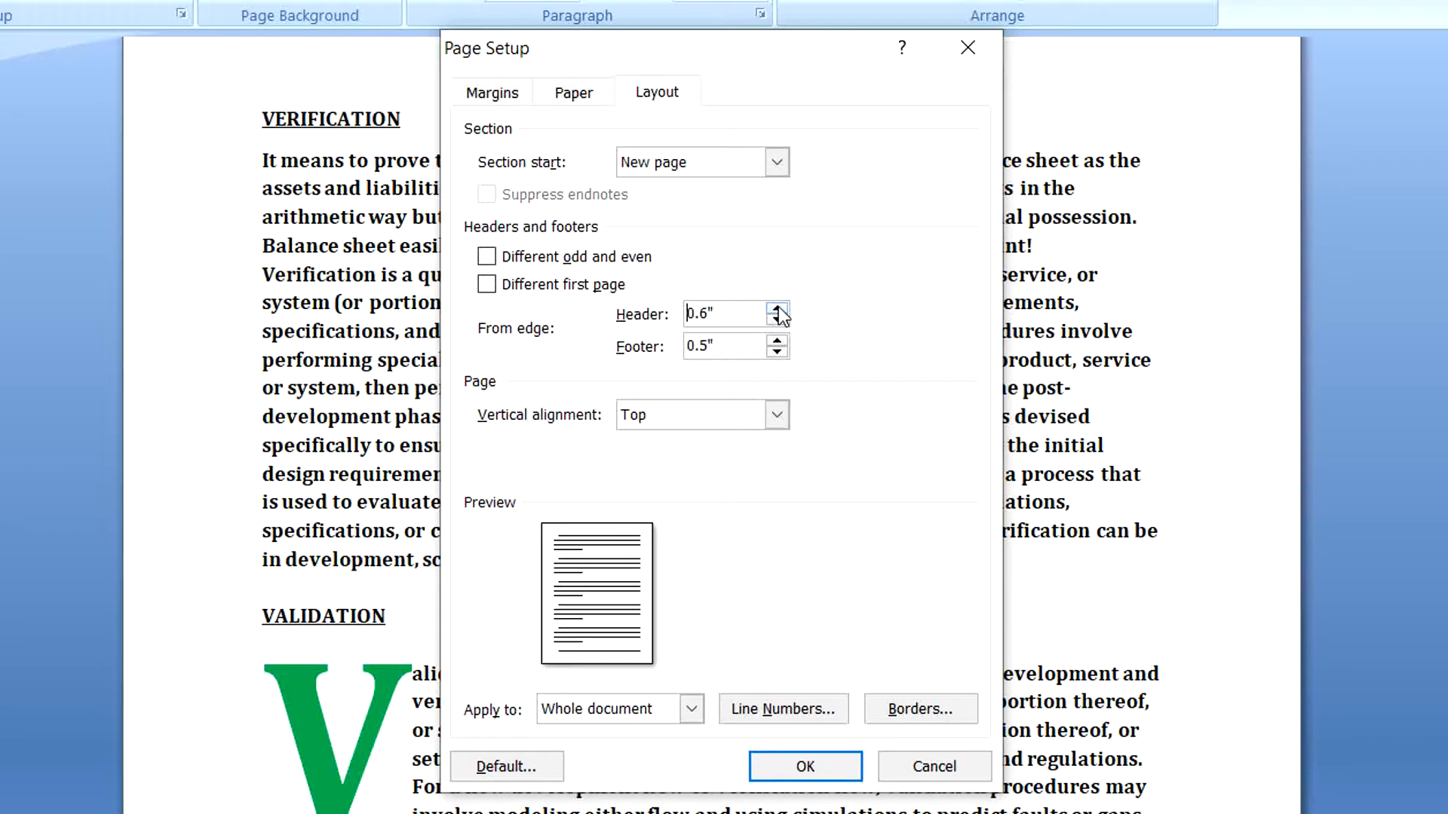
click(777, 310)
click(778, 310)
click(778, 312)
click(778, 311)
click(689, 711)
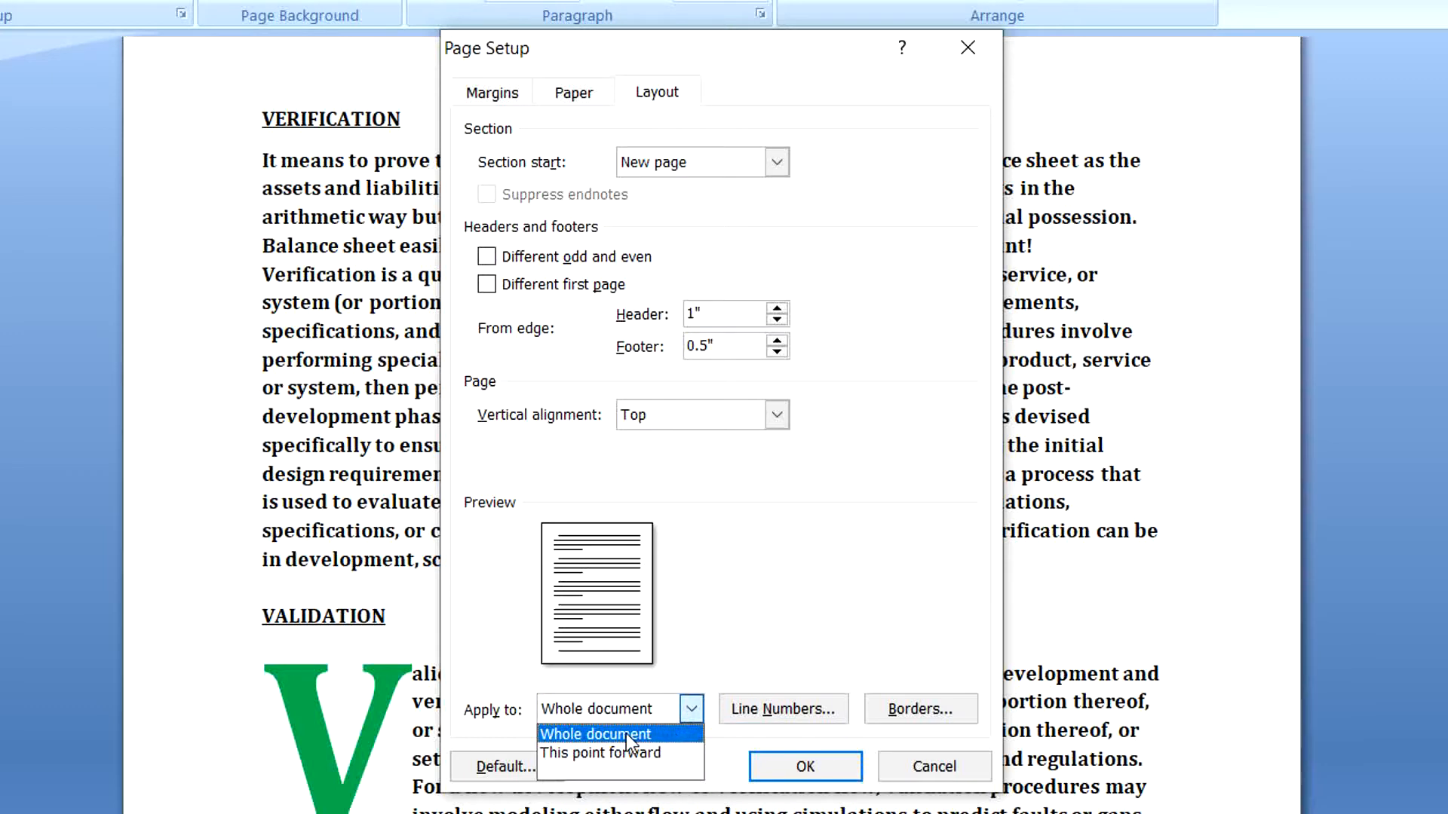
click(690, 711)
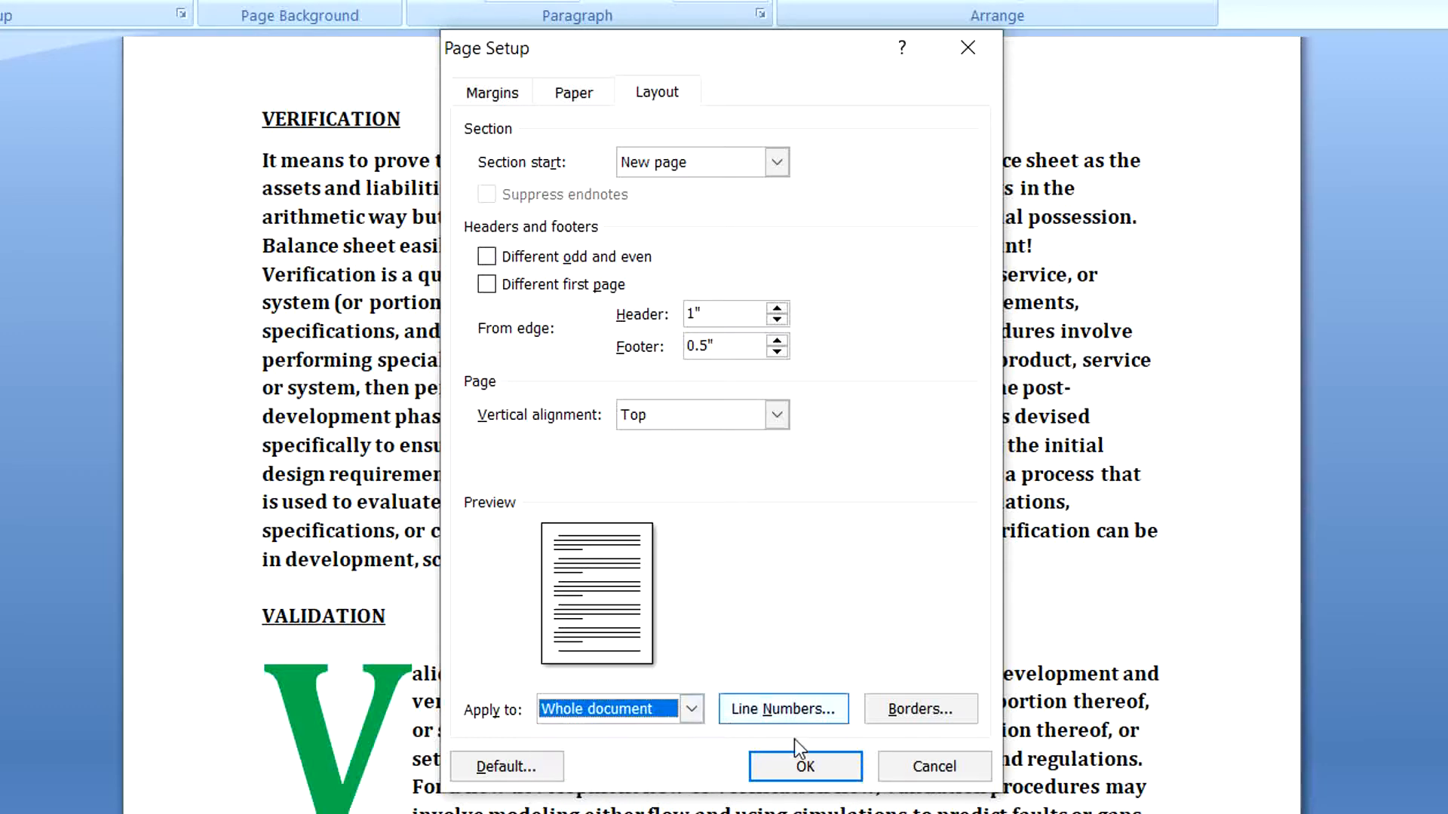
click(909, 763)
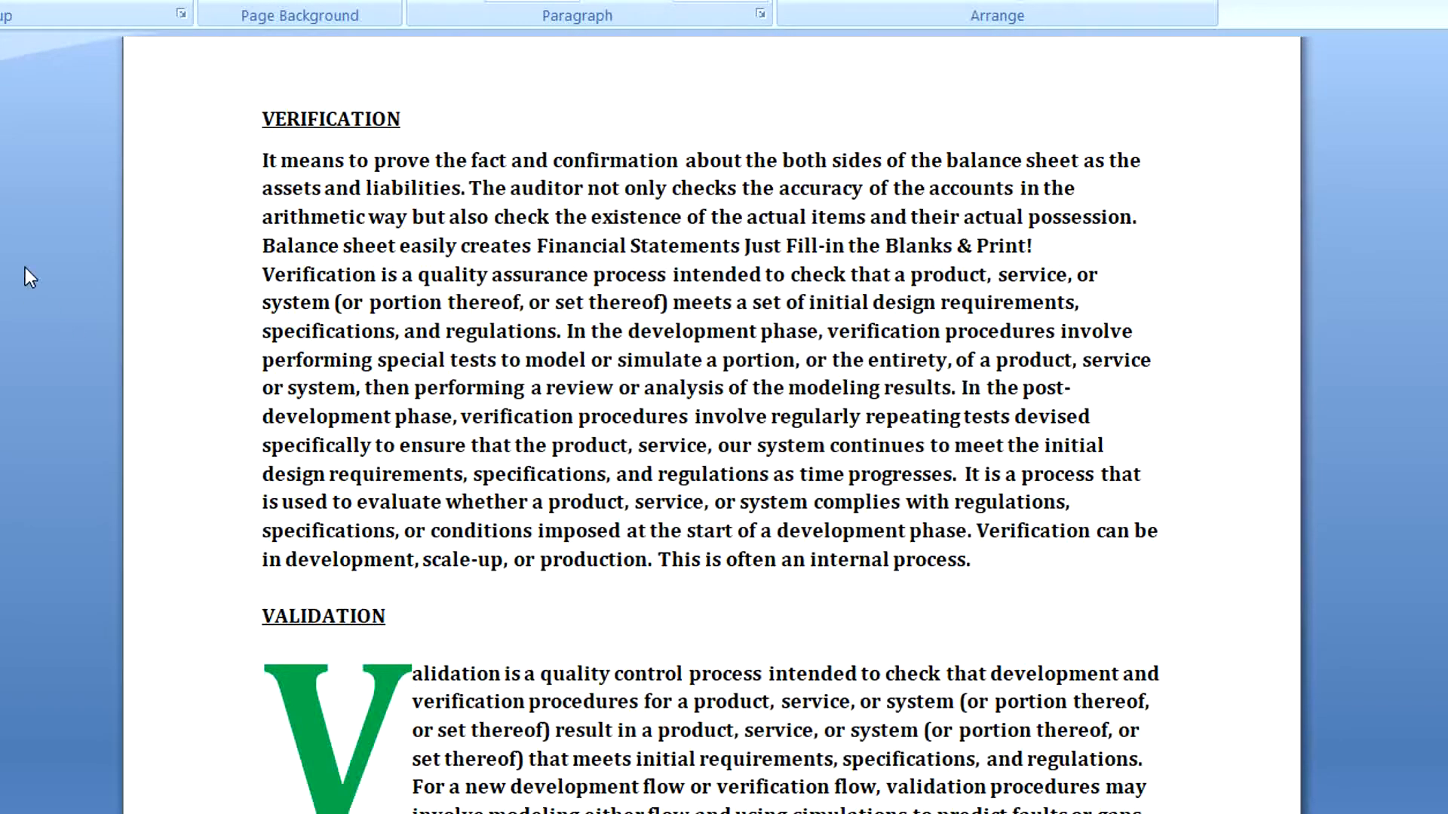
- Change the document's orientation to Landscape and return it to Portrait
click(23, 61)
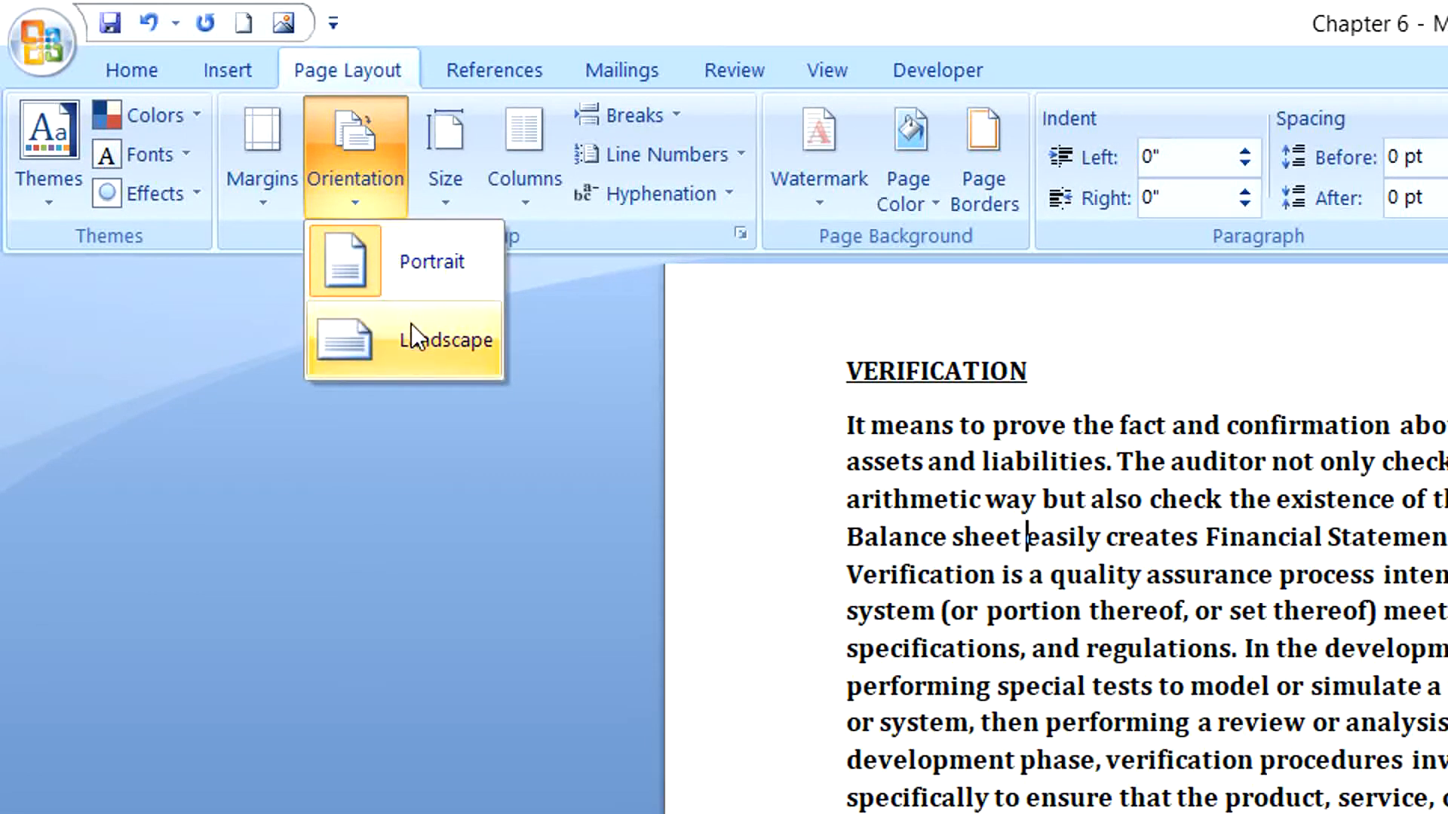
click(378, 350)
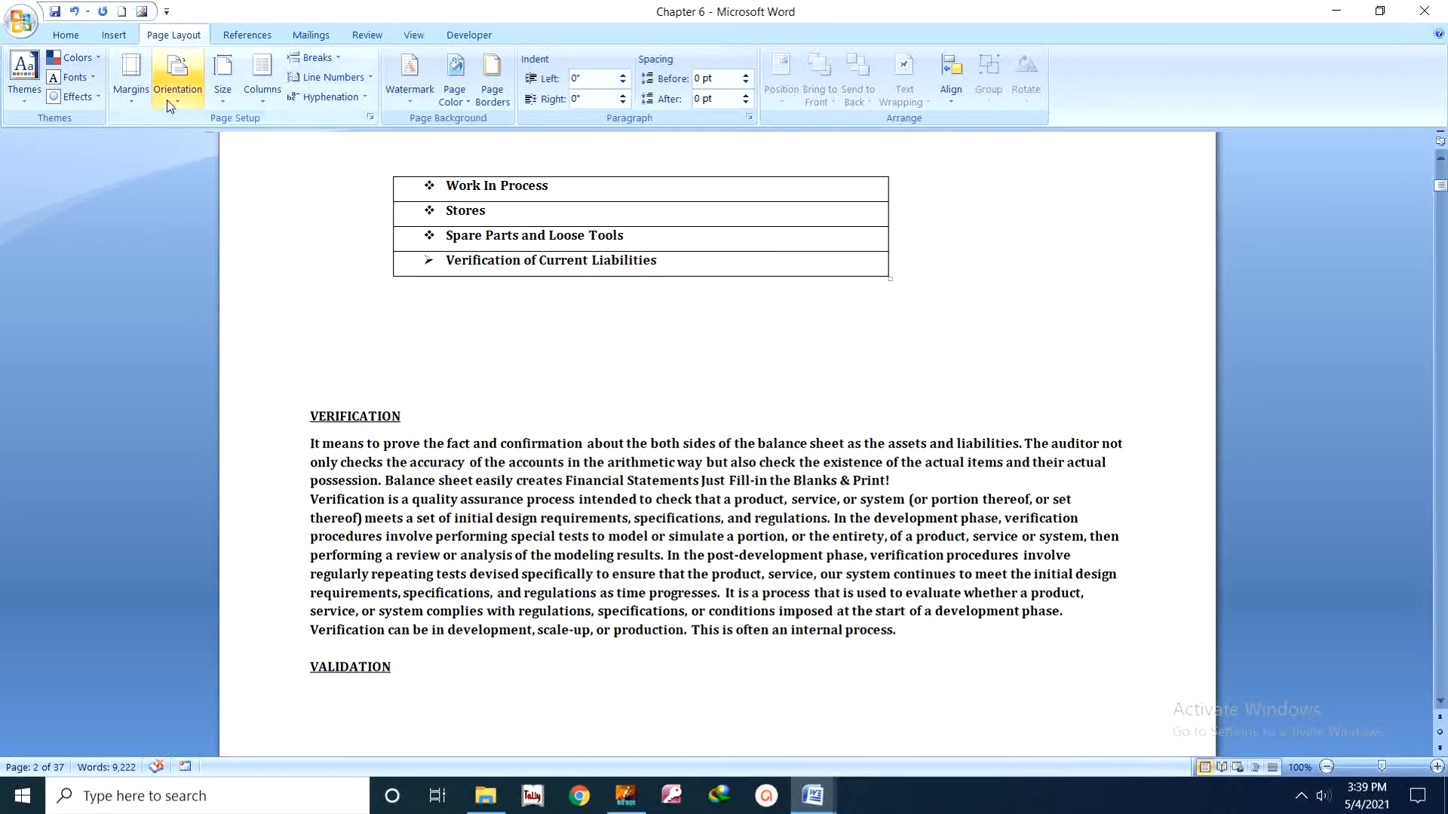
click(178, 75)
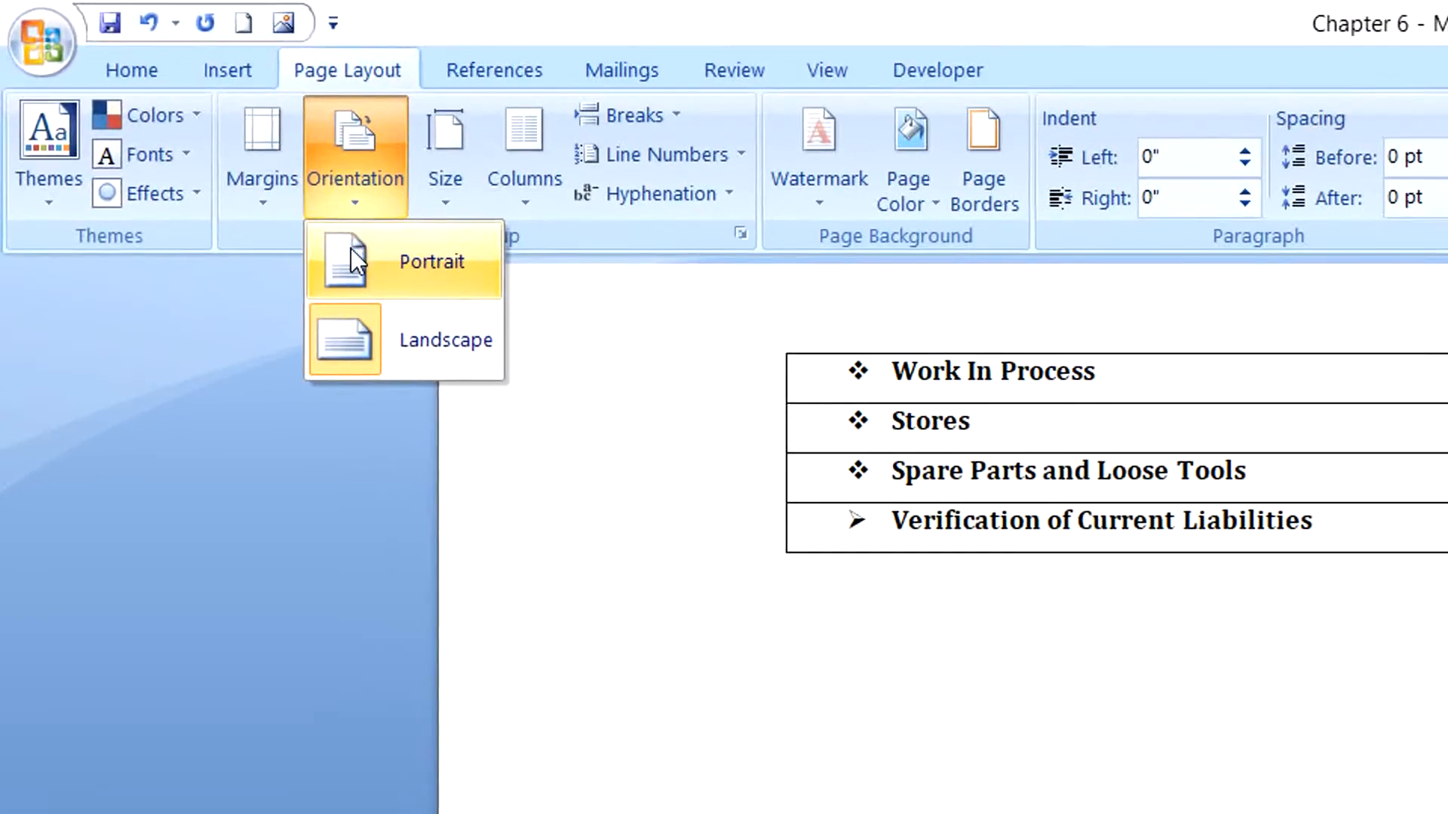
click(352, 253)
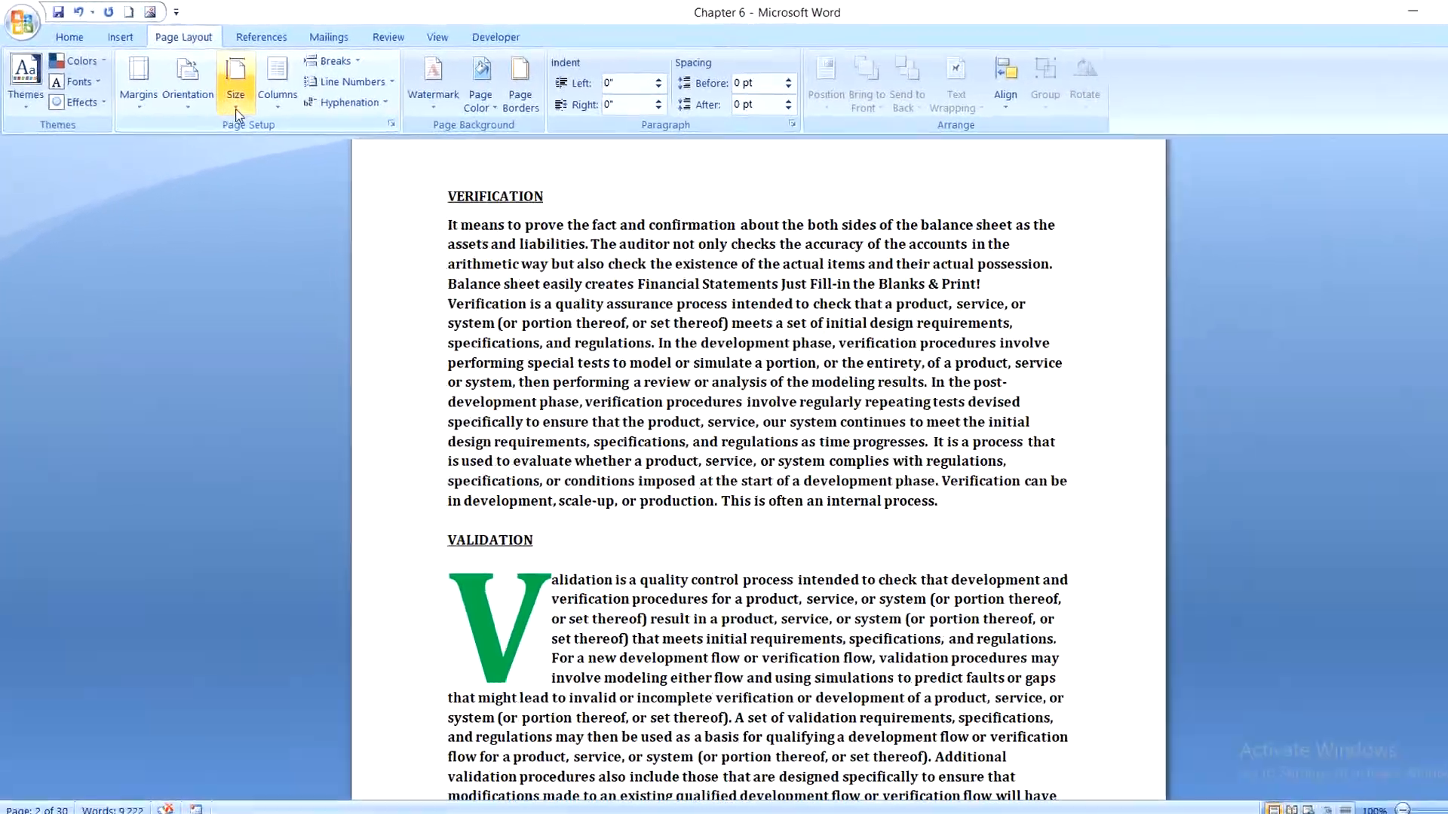
- Review the preset paper sizes and the paper options in the page setup, leaving the settings as they are
click(224, 98)
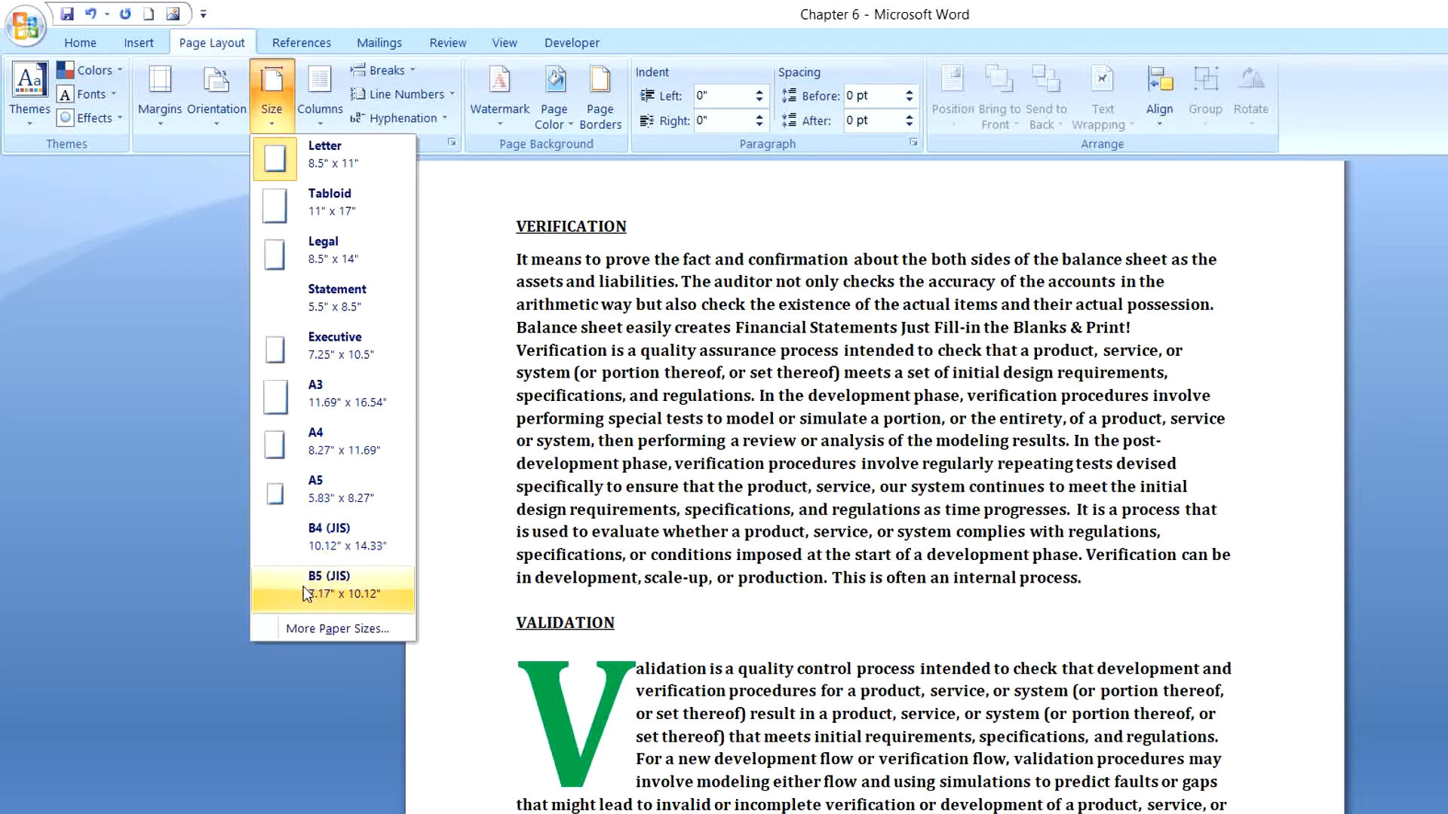
click(328, 634)
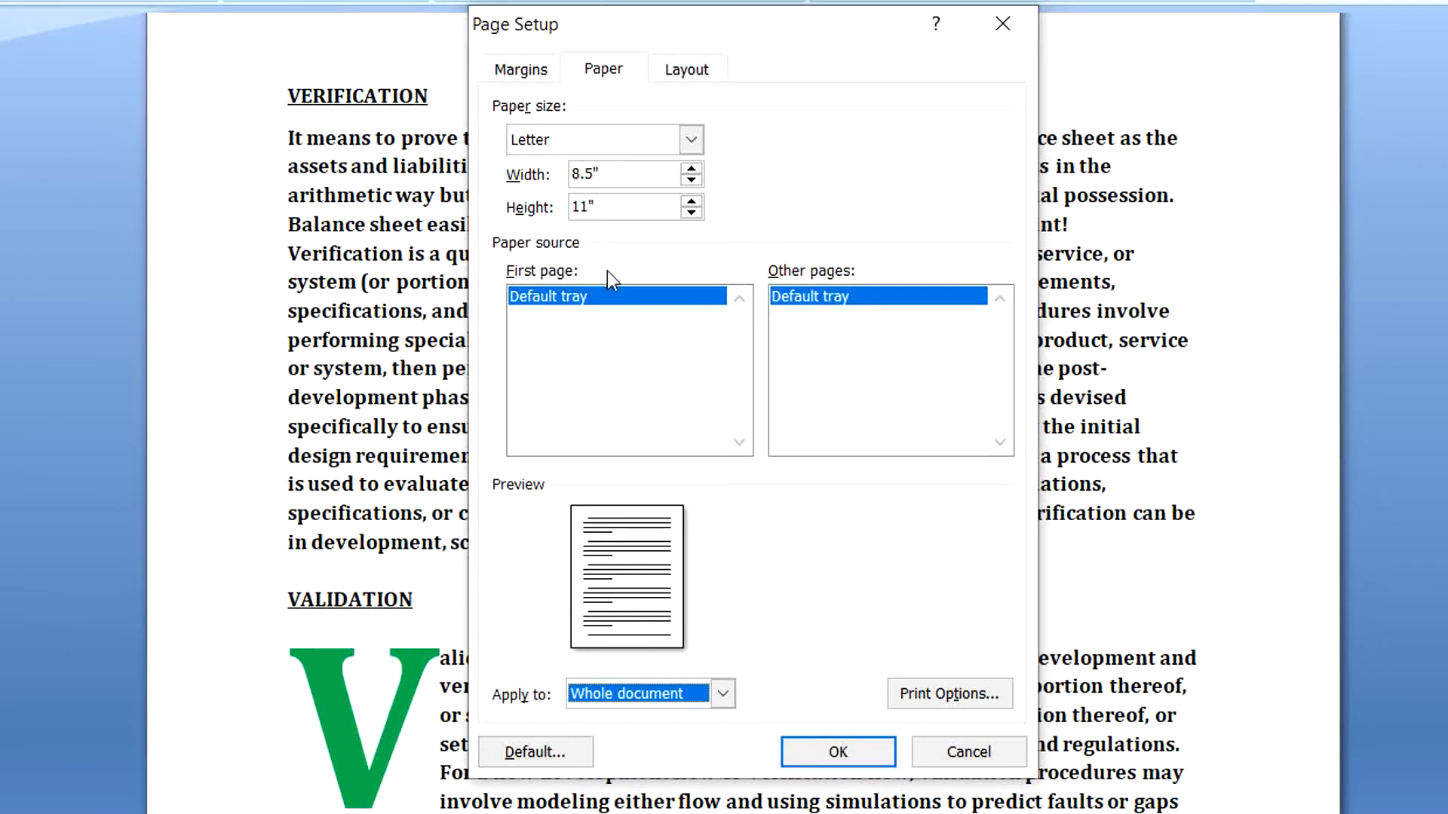
click(965, 752)
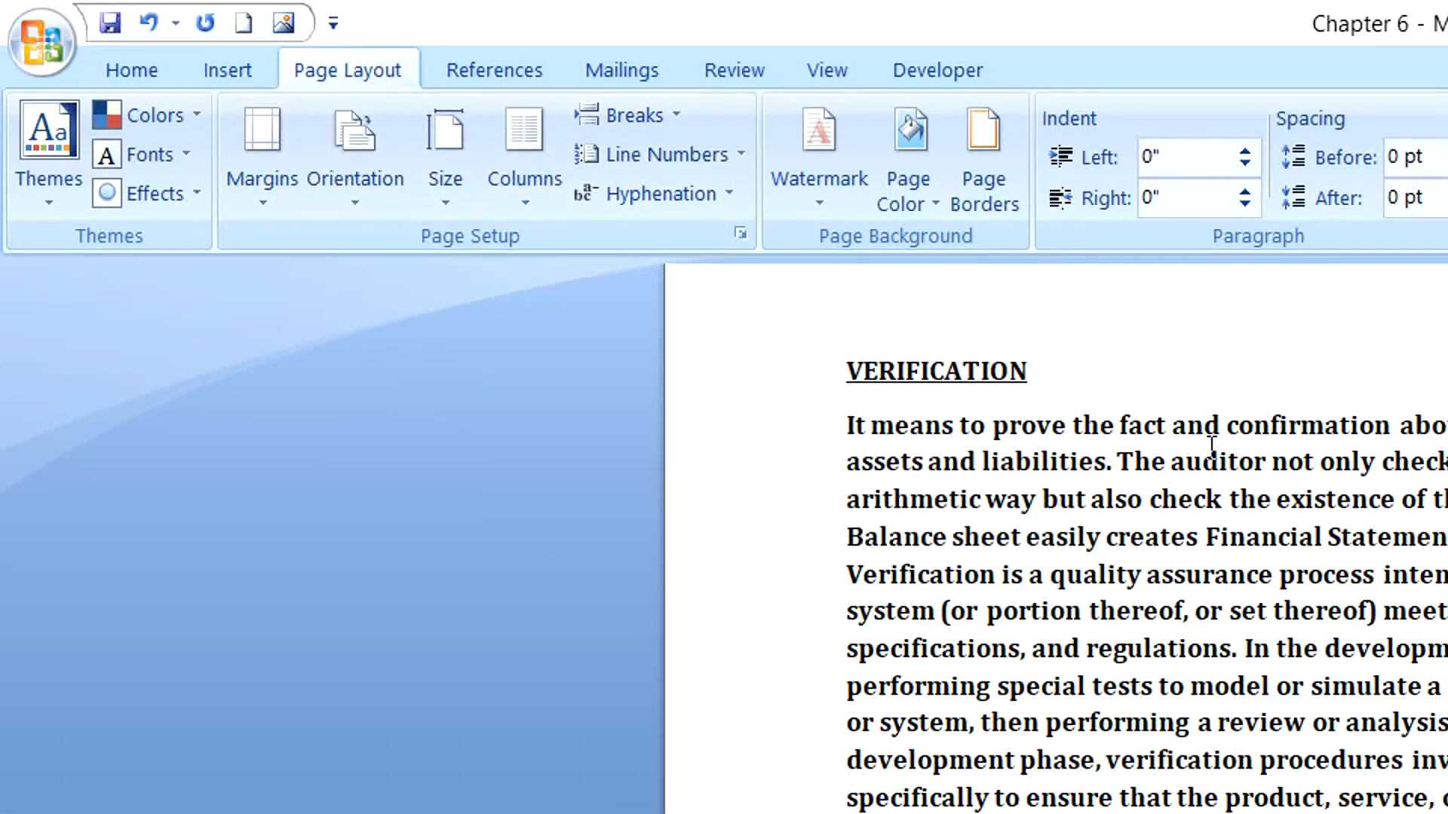
- Try the document's text in two columns and in three columns, checking the layout across the pages
click(523, 205)
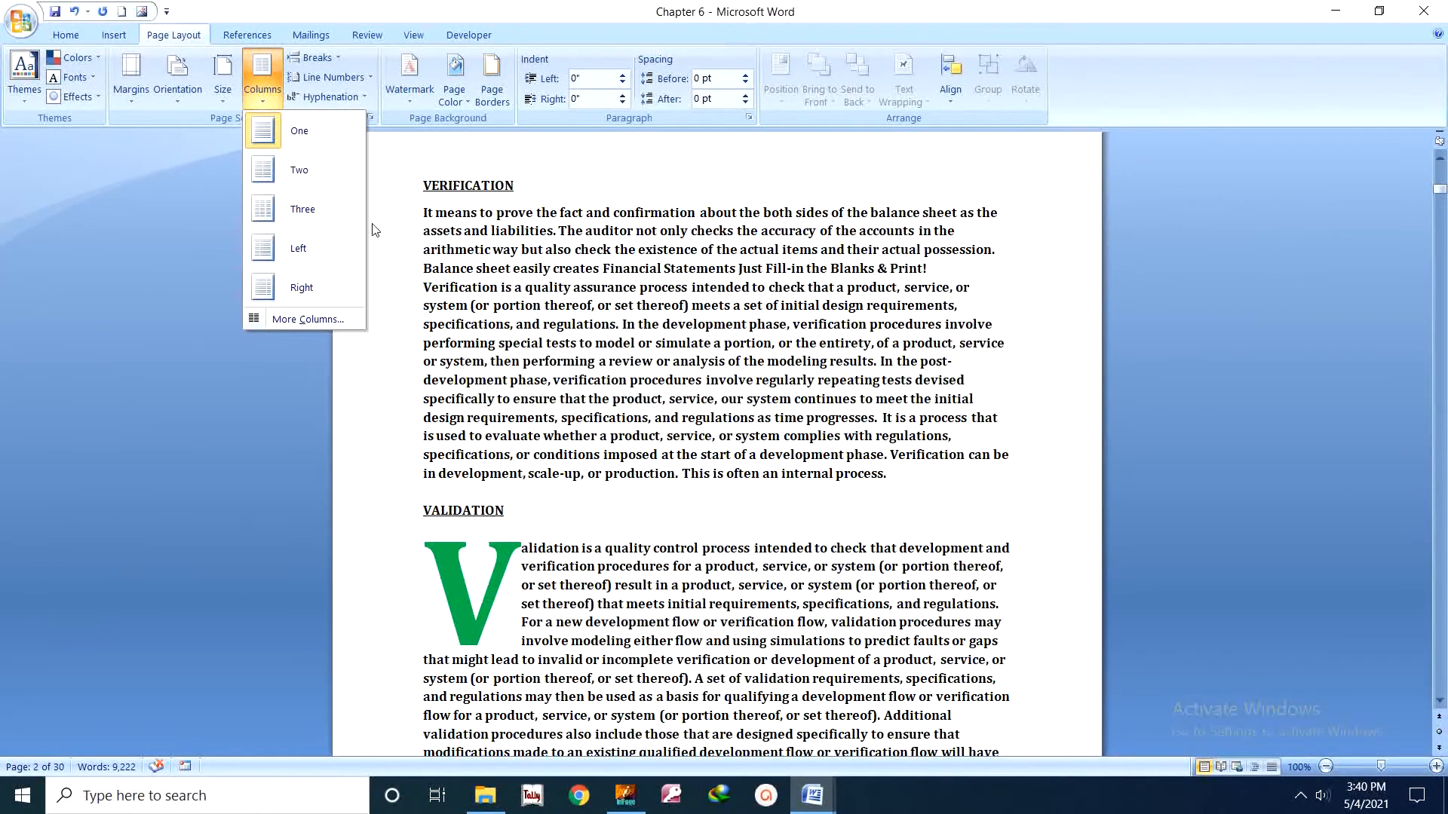
click(322, 181)
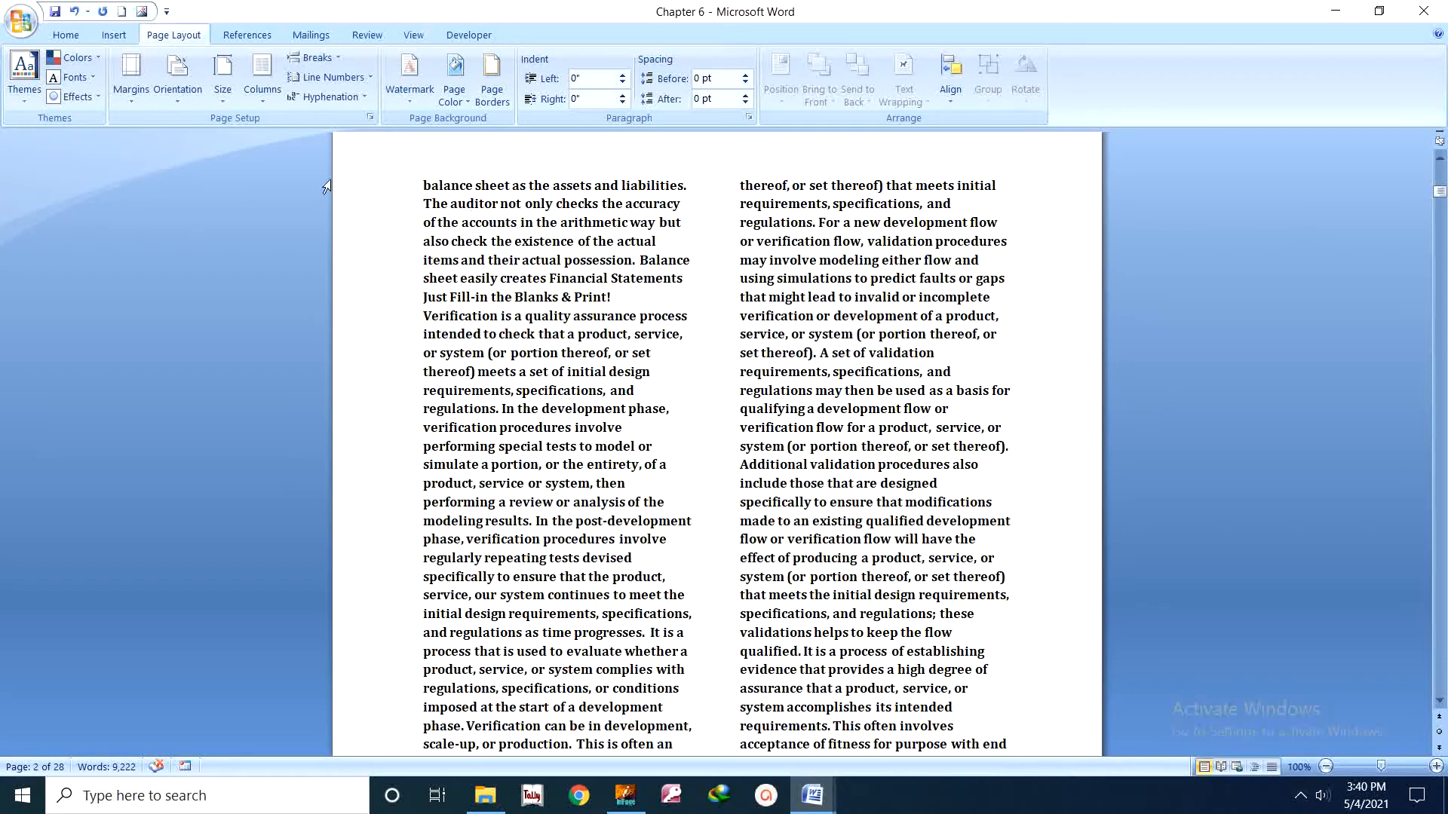
click(262, 76)
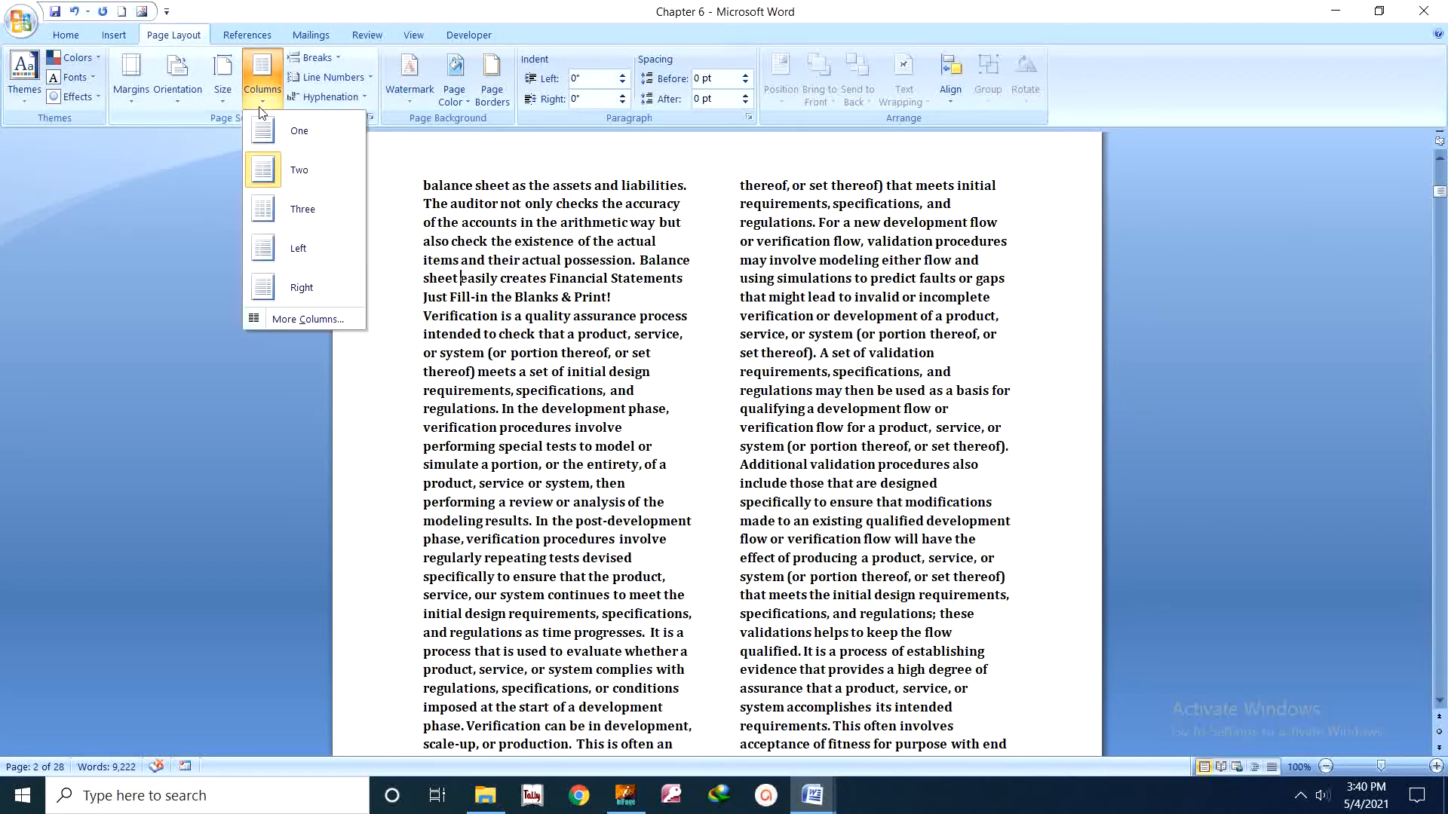
click(290, 210)
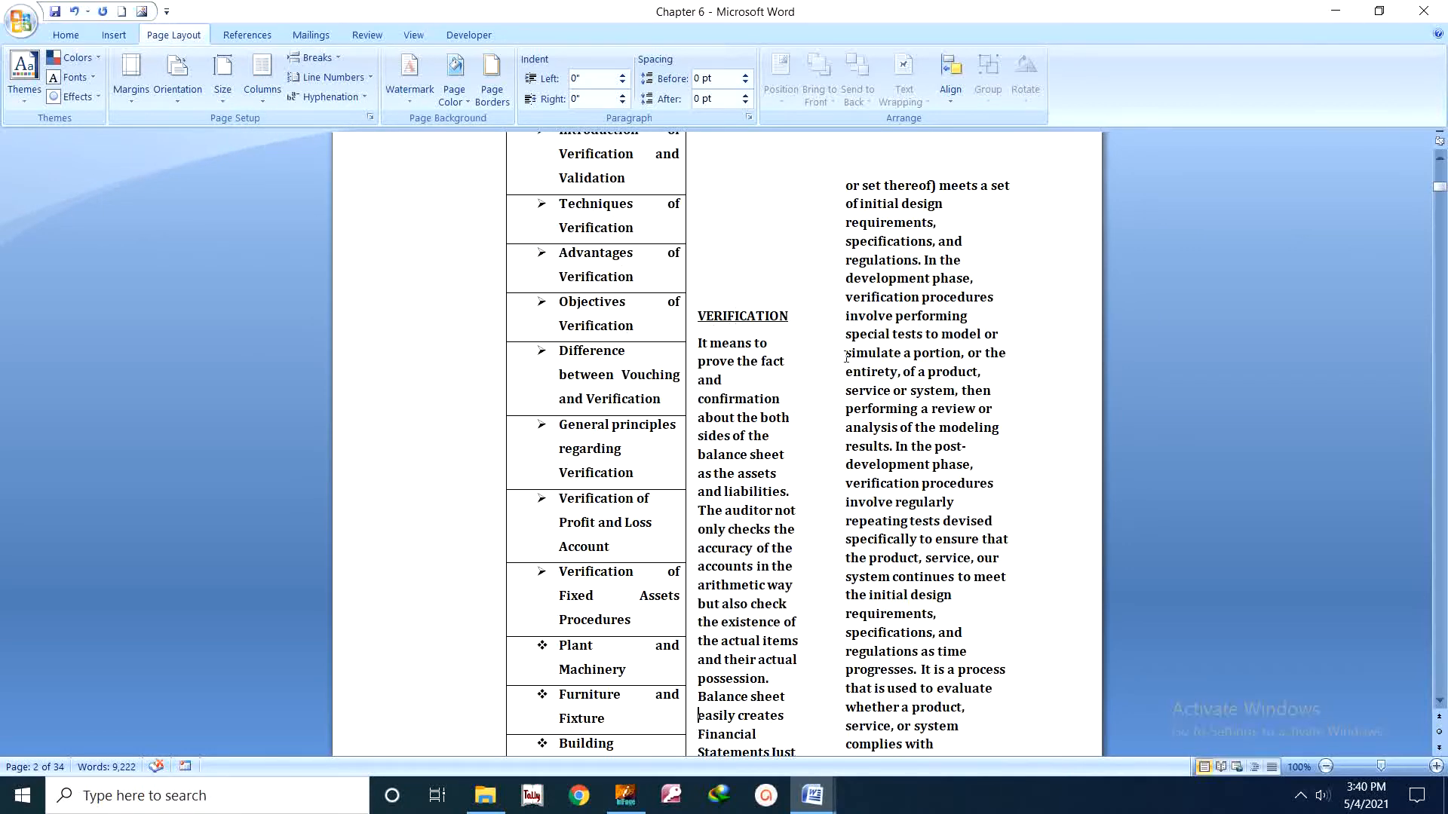
scroll(850, 373, up, 10)
scroll(851, 373, down, 15)
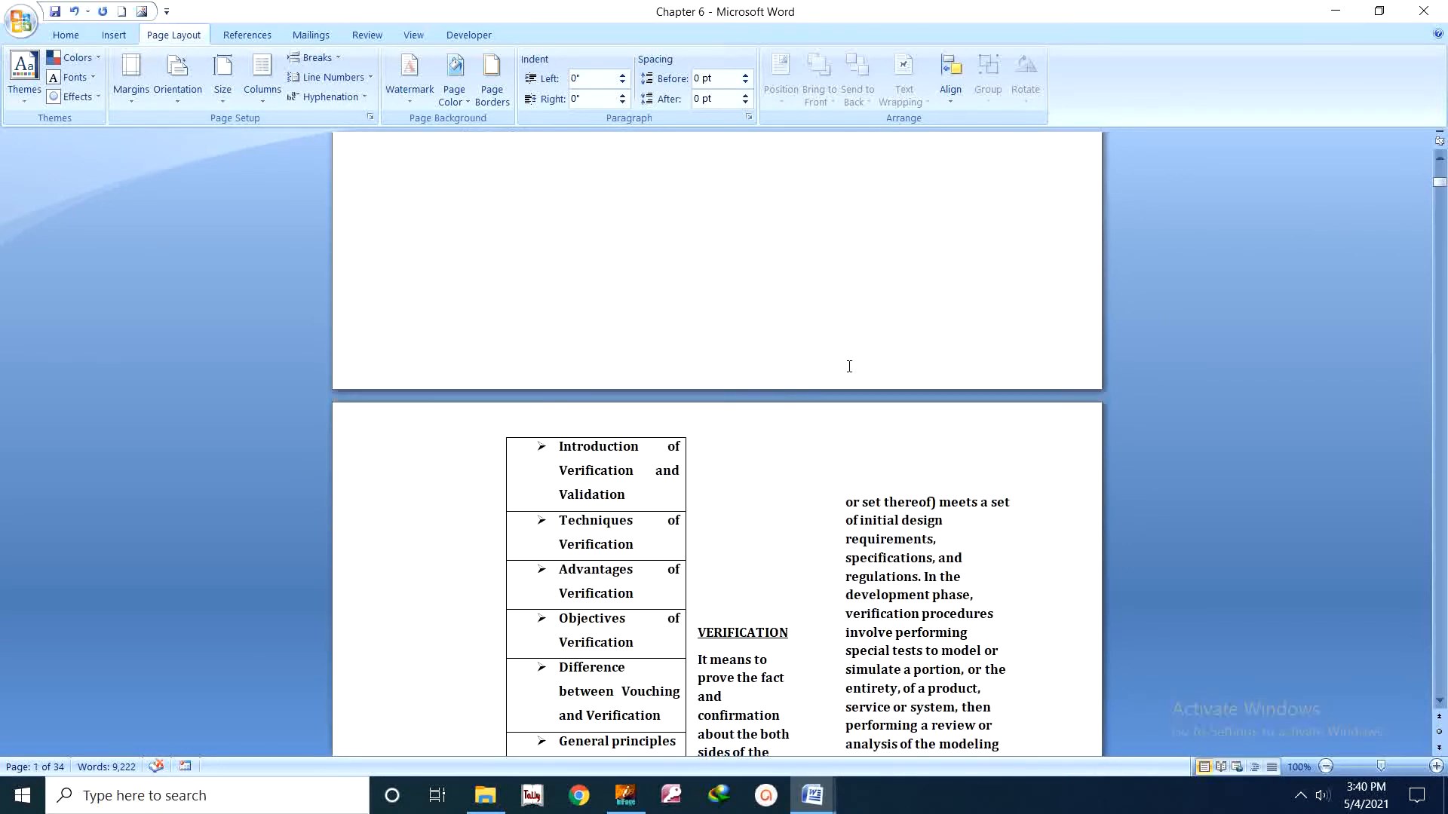
scroll(848, 372, up, 2)
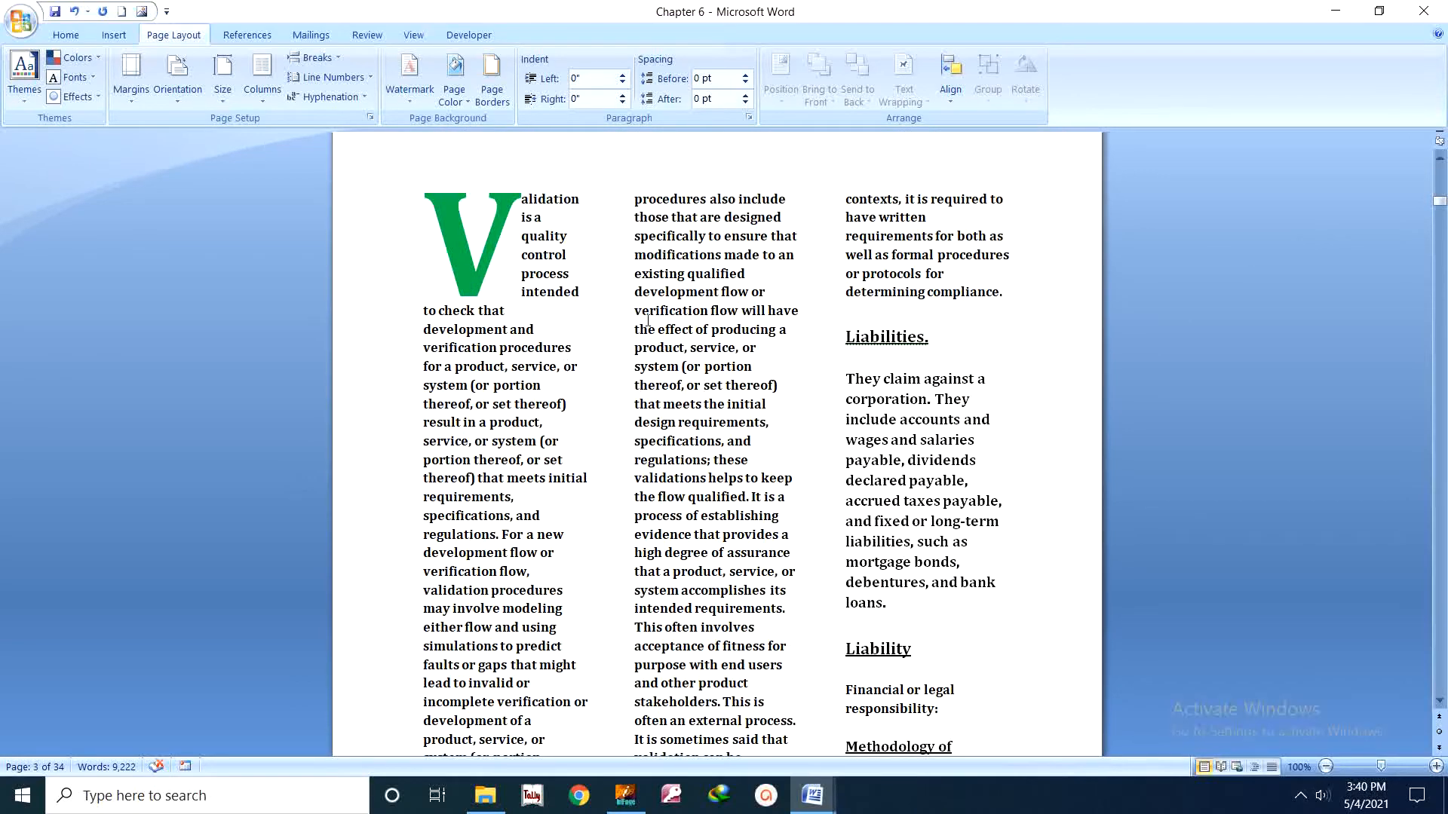
- Try the Left column preset on the document and check the narrow left column across the pages
click(259, 99)
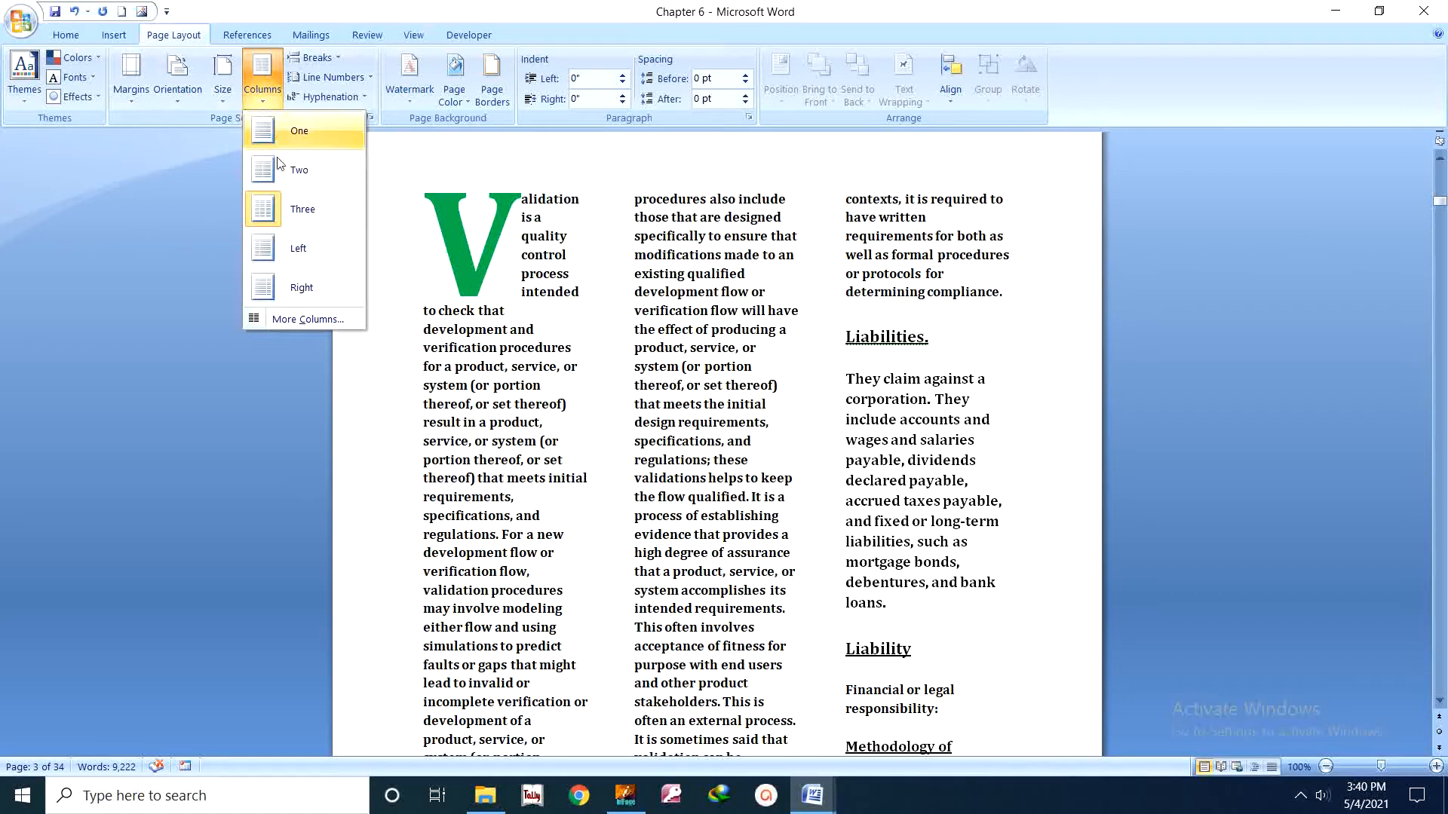
click(295, 244)
scroll(567, 328, up, 10)
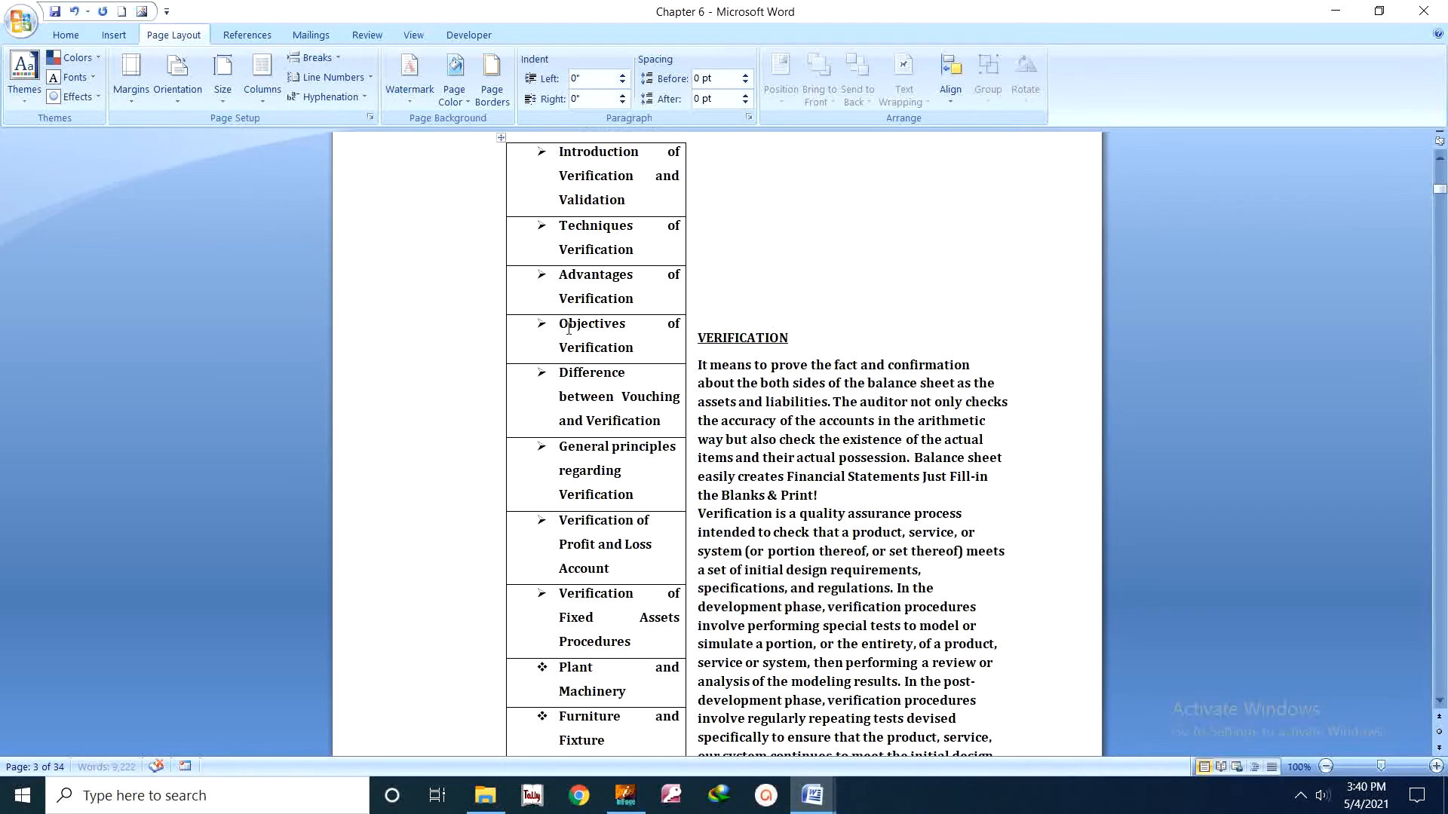
scroll(567, 328, down, 20)
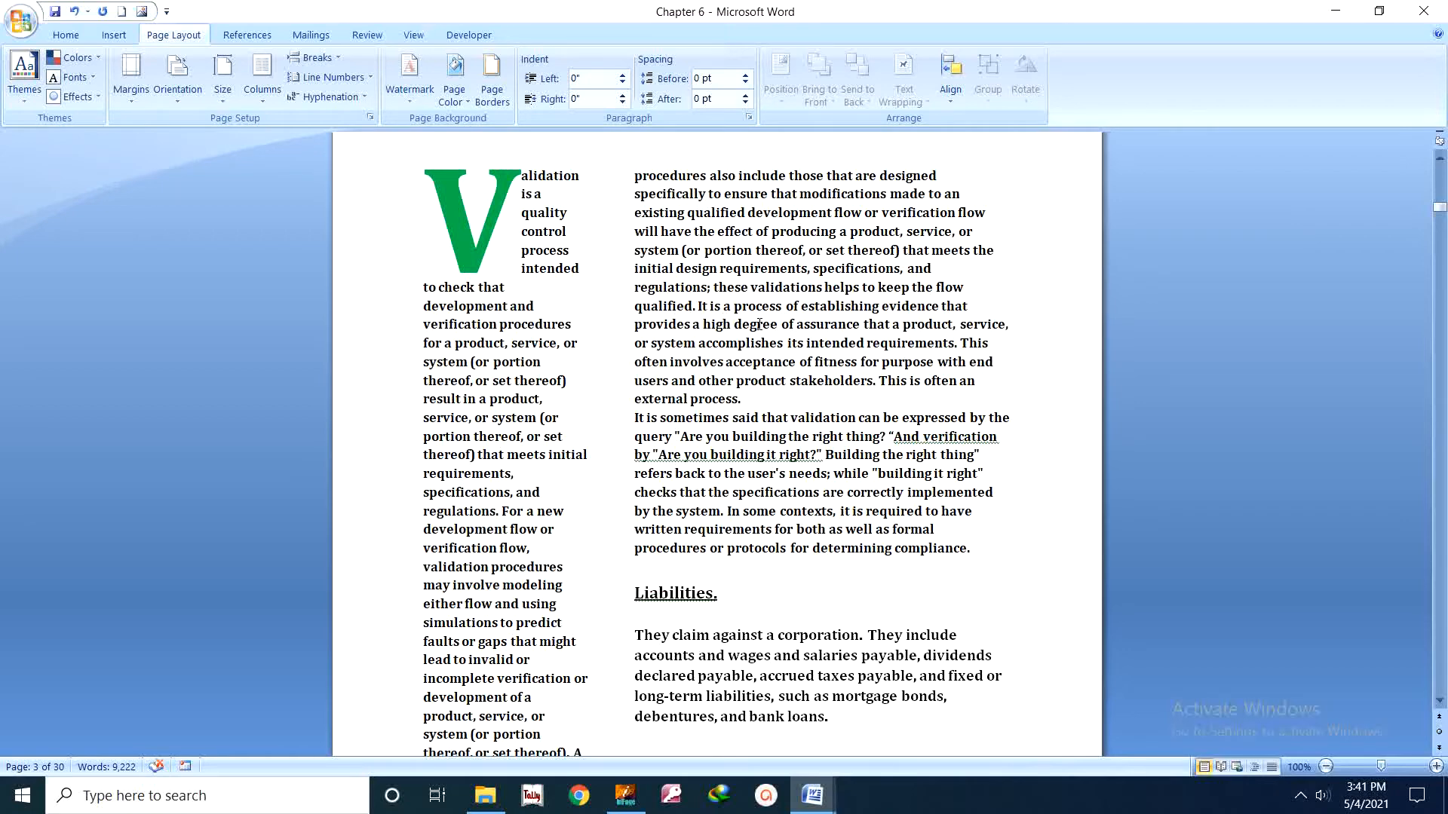
- Apply the Right column preset to the document and check the layout on the following page
click(262, 79)
click(301, 287)
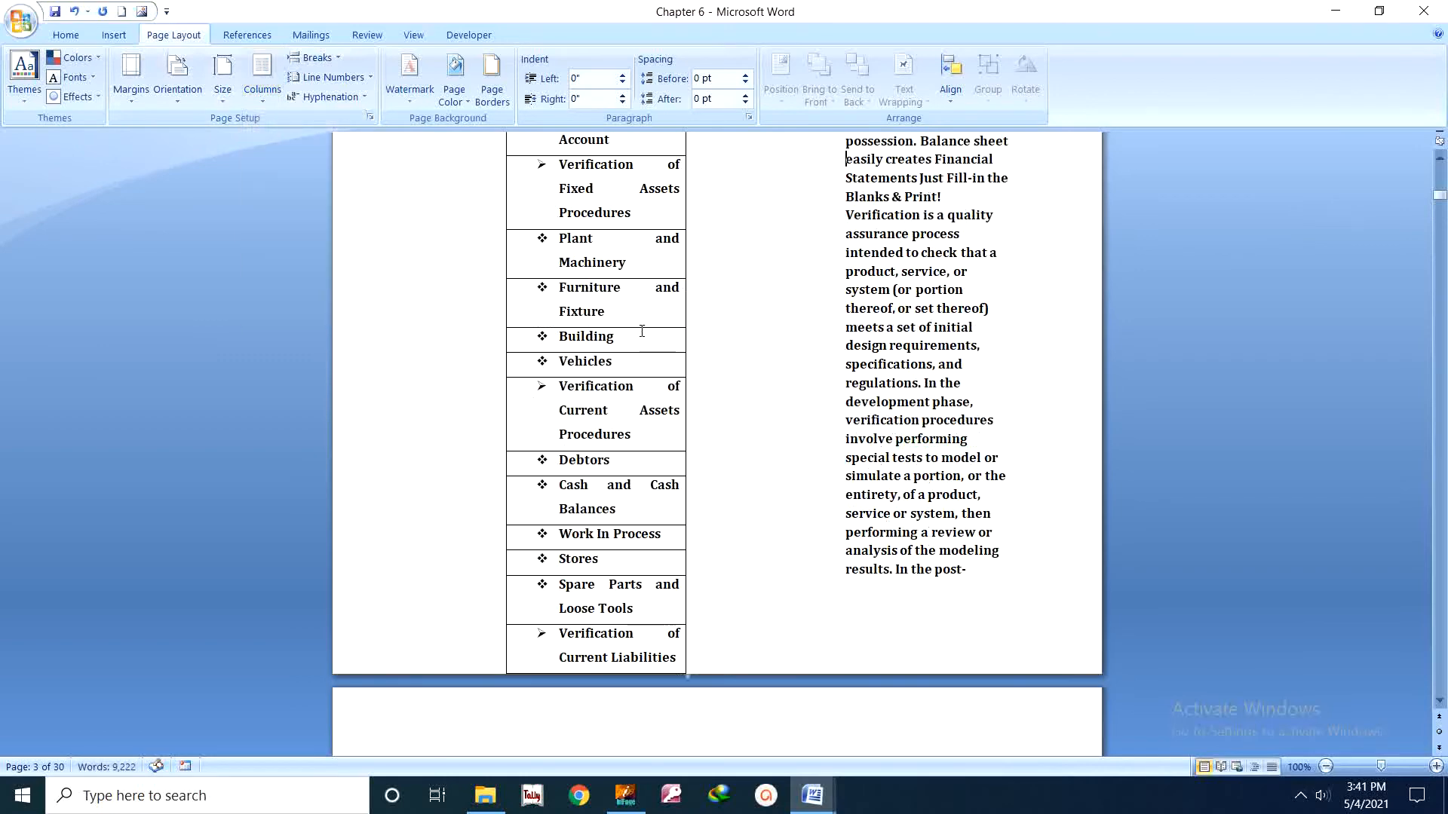
scroll(667, 354, down, 10)
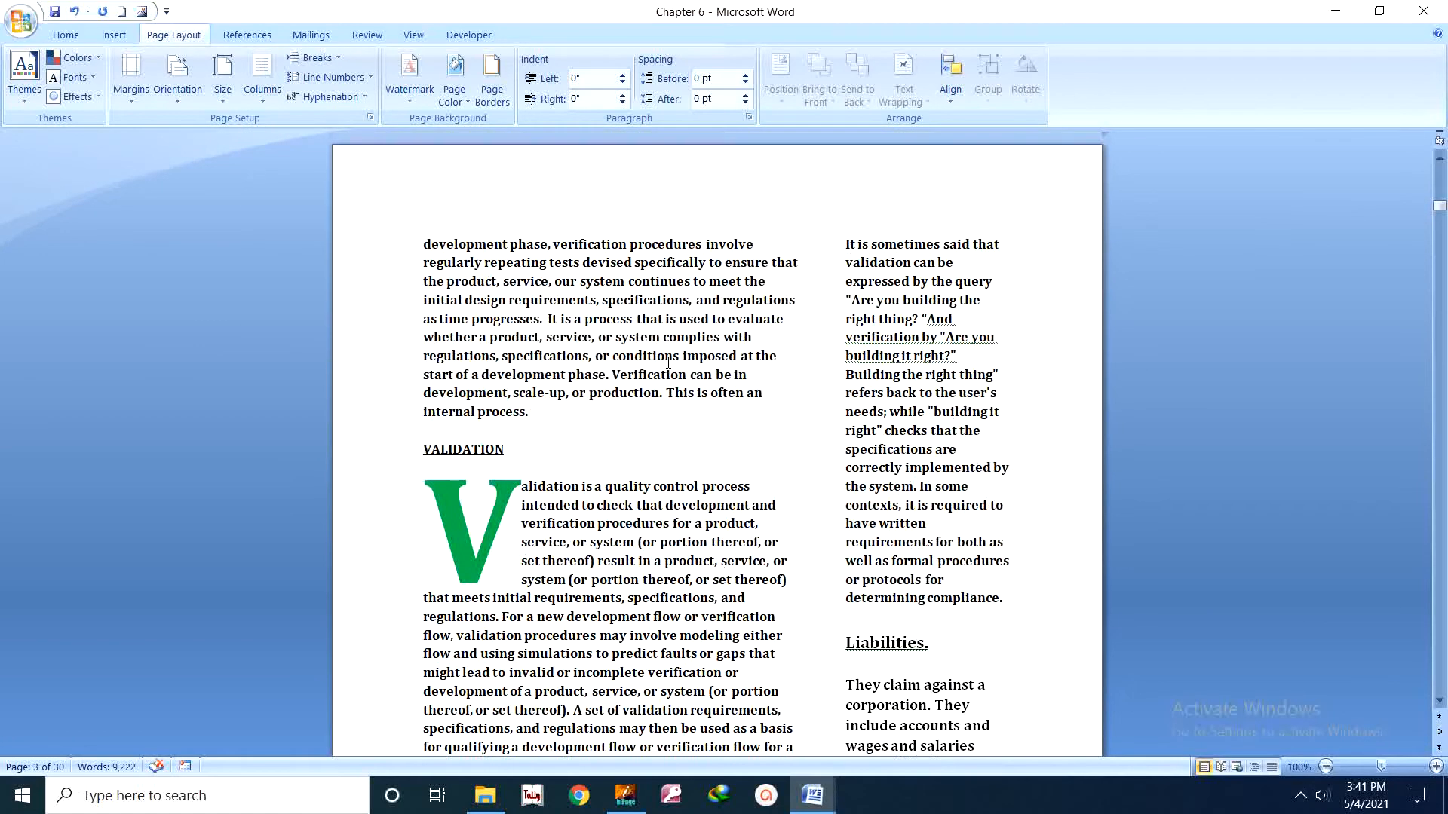